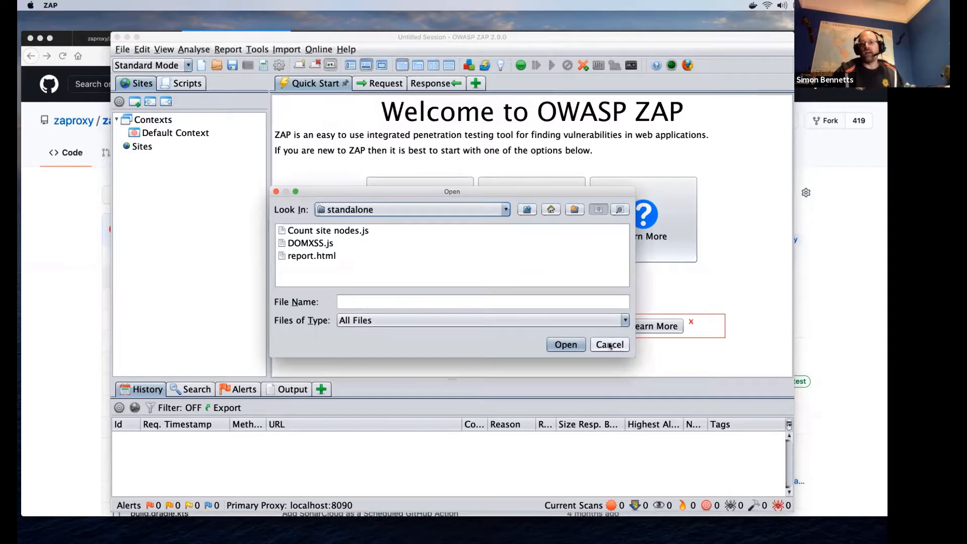
- Dismiss the file chooser without opening a file and load localhost:8090 in a new Firefox tab
{"action": "left_click", "coordinate": [610, 345]}
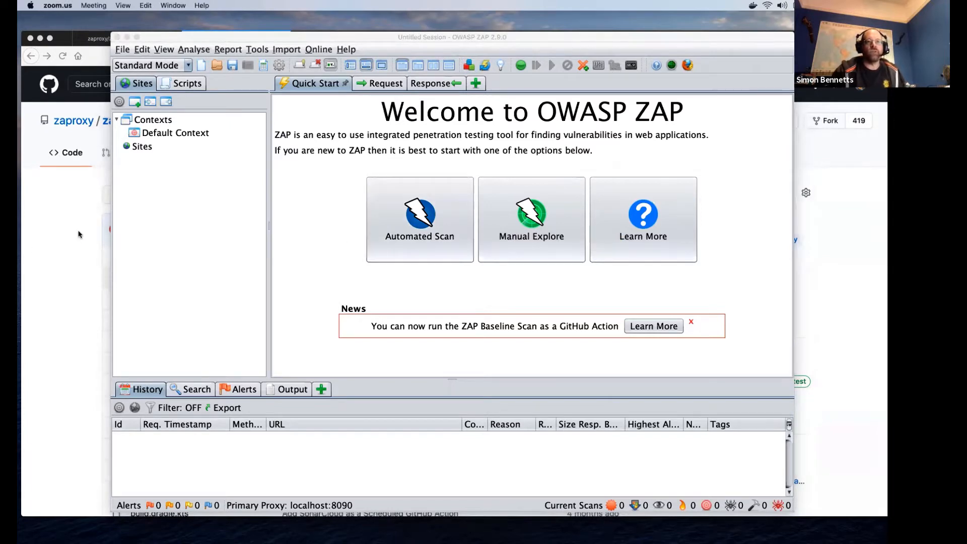
{"action": "left_click", "coordinate": [104, 211]}
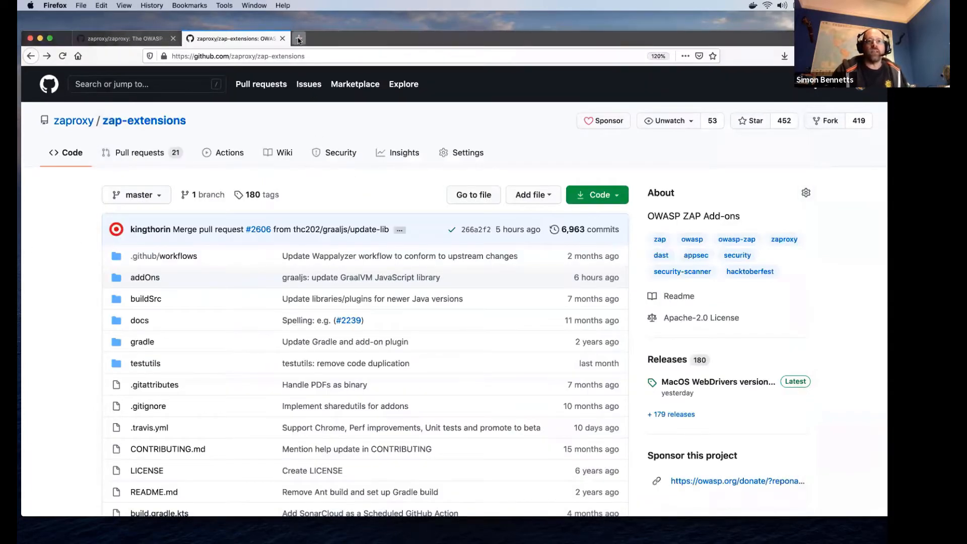
{"action": "left_click", "coordinate": [298, 38]}
{"action": "type", "text": "localhos"}
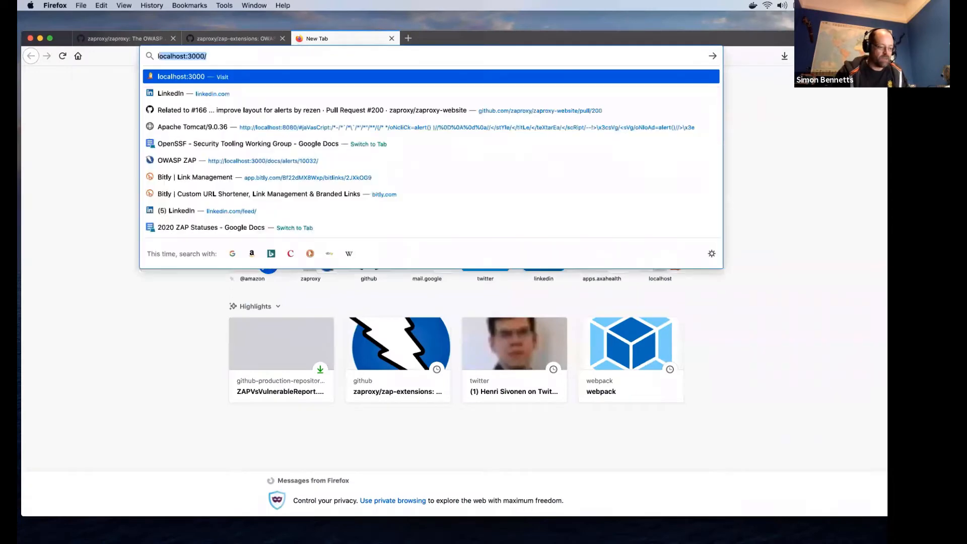
{"action": "type", "text": "t:8090"}
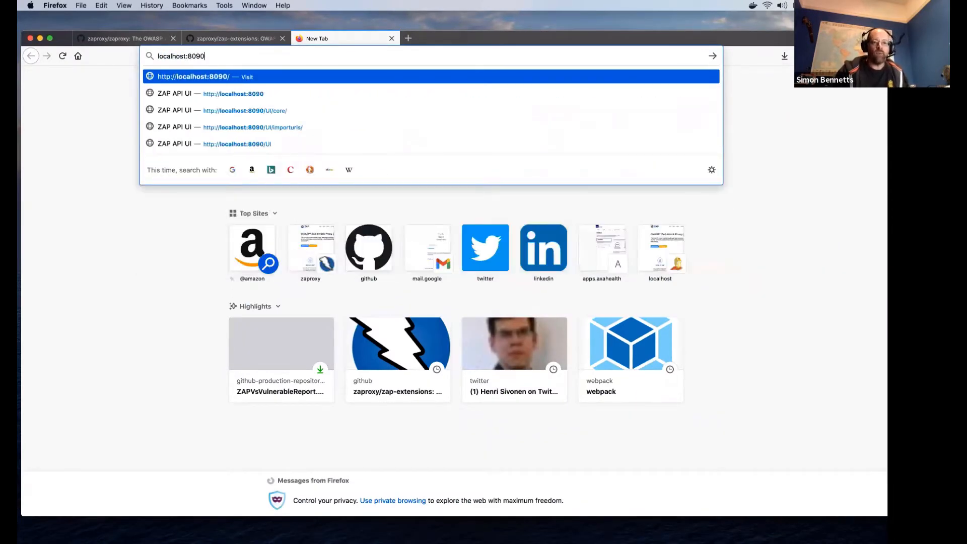
{"action": "key", "text": "Return"}
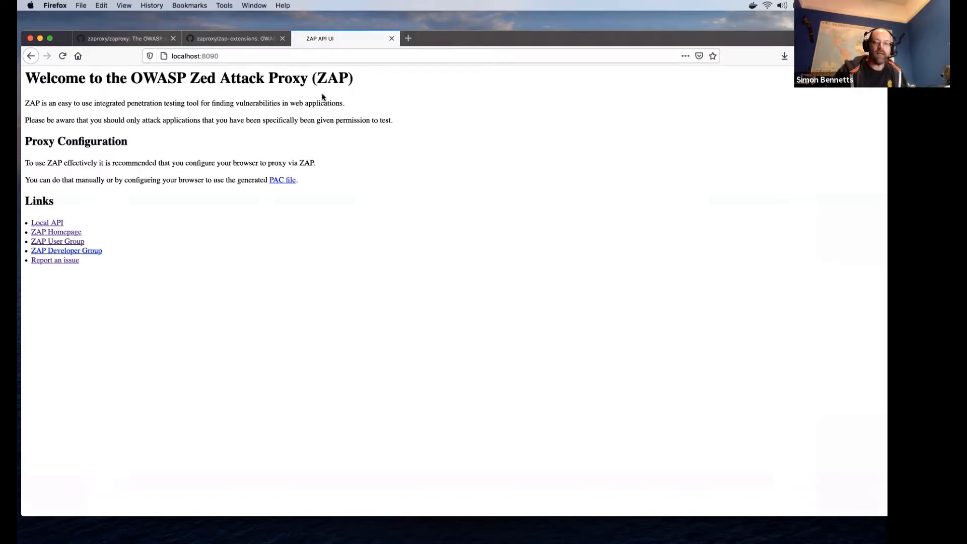
- Enlarge the page to 133% and go through the Local API to the importurls component's importurls action
{"action": "key", "text": "super+equal"}
{"action": "key", "text": "super+equal"}
{"action": "key", "text": "super+equal"}
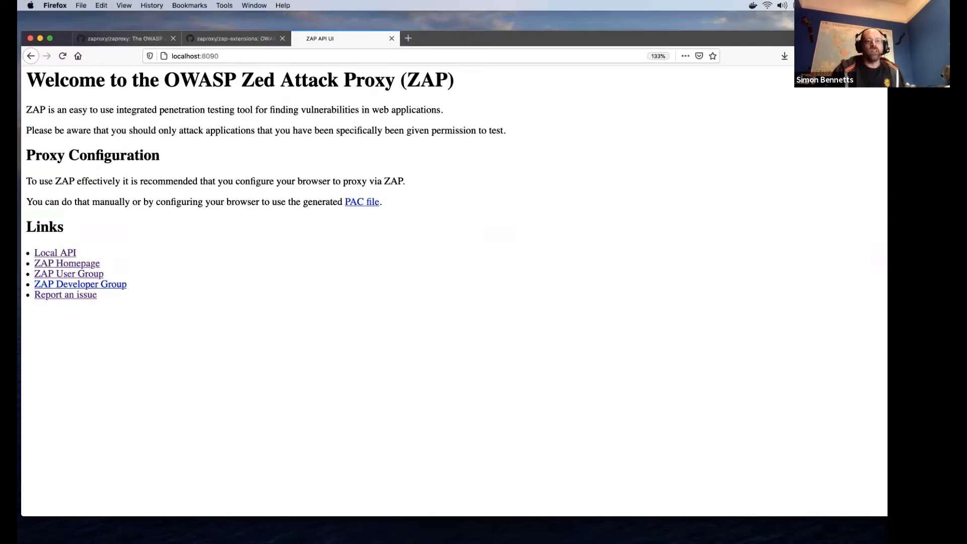
{"action": "left_click", "coordinate": [57, 253]}
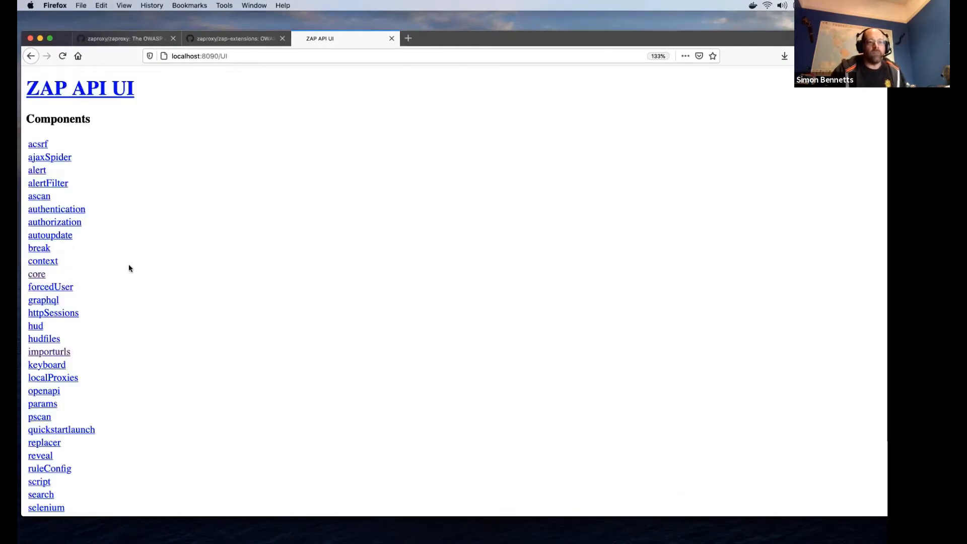
{"action": "left_click", "coordinate": [64, 355]}
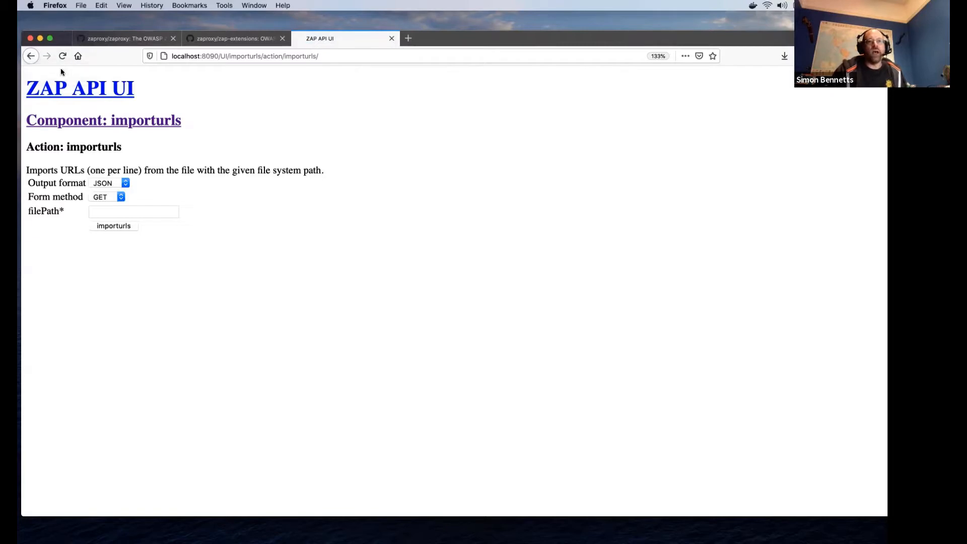
- Return to the ZAP API component list and open the core component
{"action": "left_click", "coordinate": [95, 94]}
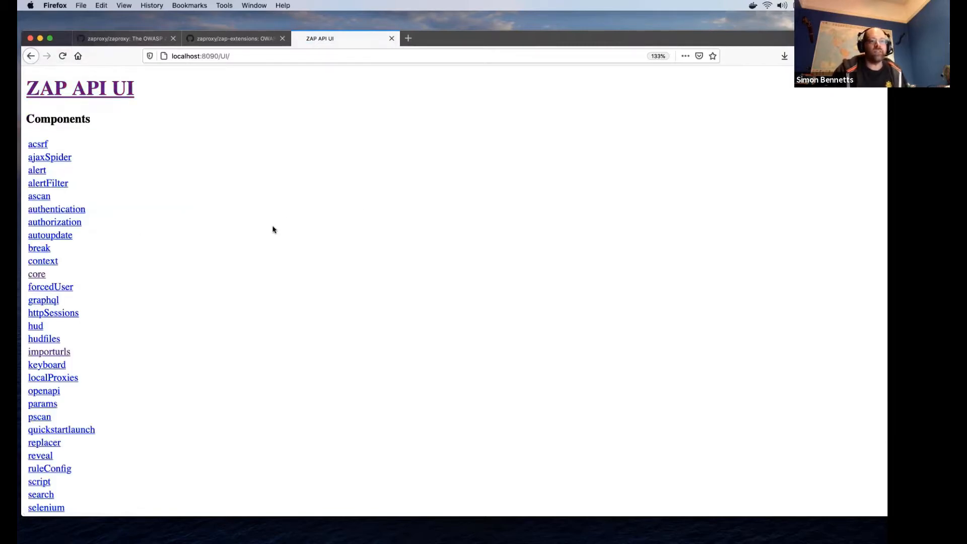
{"action": "left_click", "coordinate": [39, 278]}
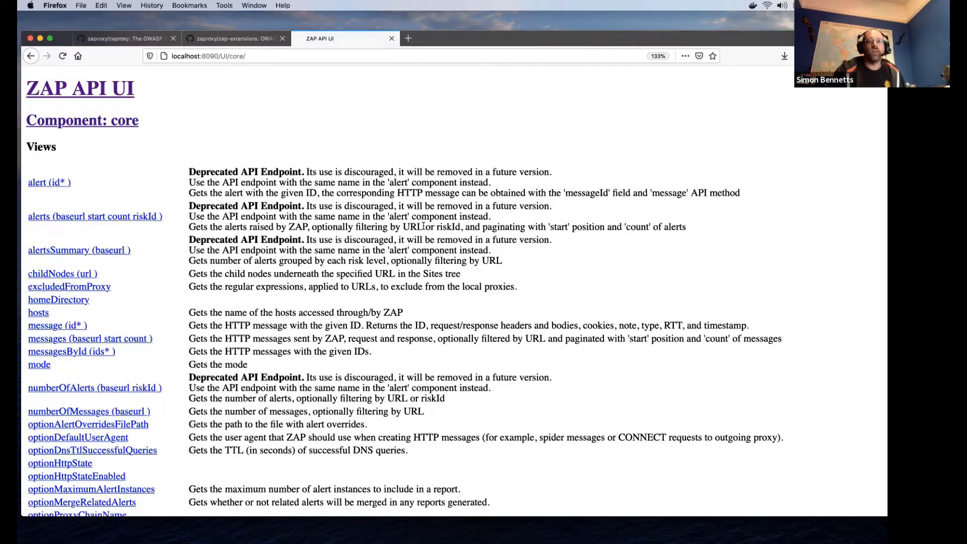
- In the zap-extensions GitHub repository, open the importurls add-on's Java source folder under addOns
{"action": "left_click", "coordinate": [243, 40]}
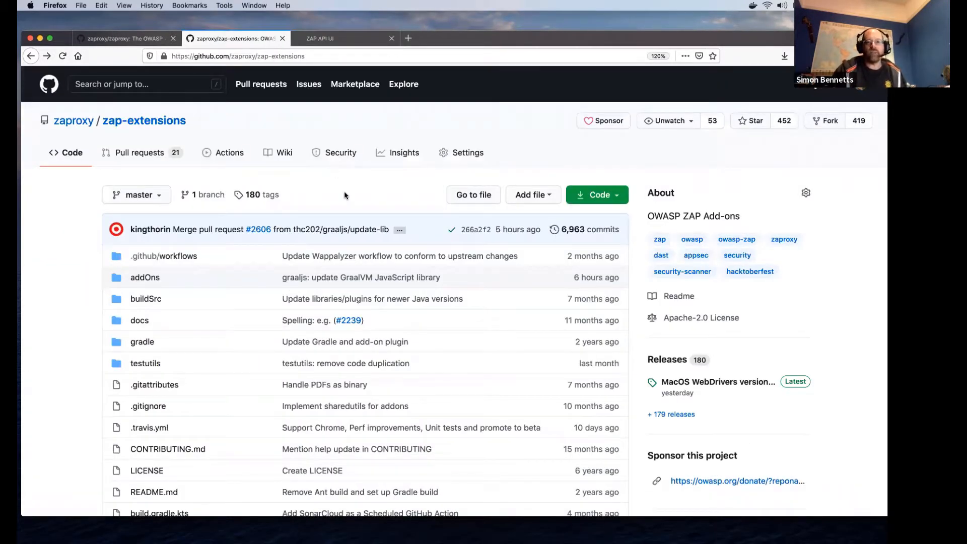
{"action": "left_click", "coordinate": [145, 277]}
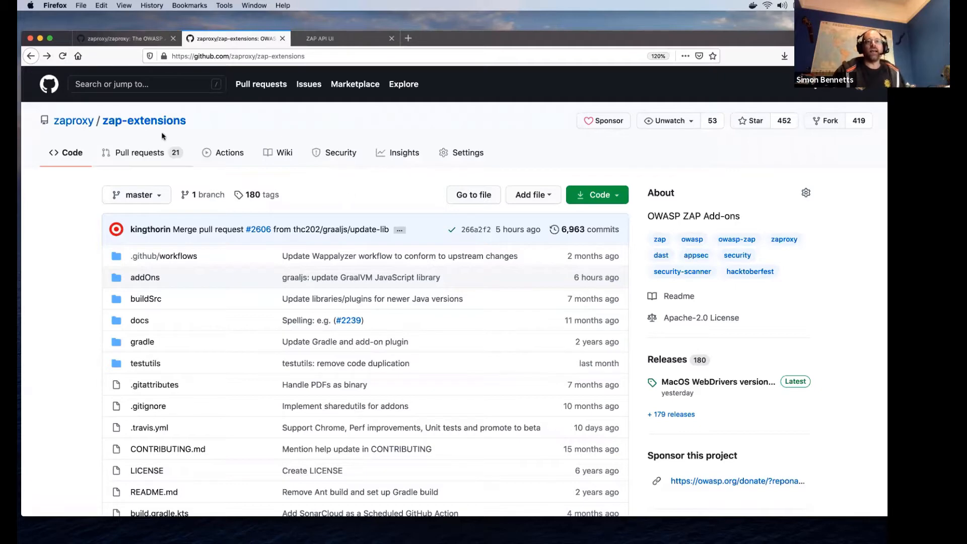
{"action": "scroll", "coordinate": [270, 259], "scroll_direction": "down", "scroll_amount": 10}
{"action": "scroll", "coordinate": [271, 263], "scroll_direction": "down", "scroll_amount": 5}
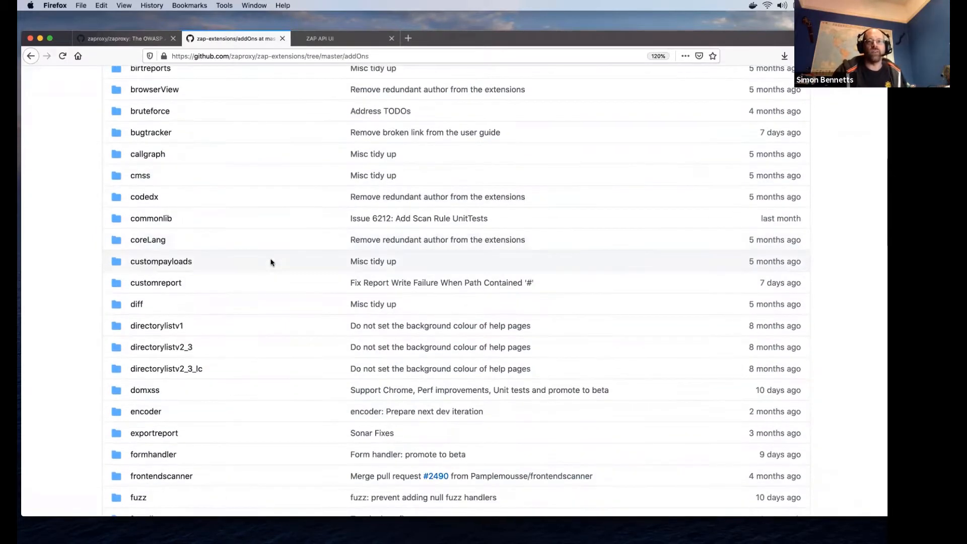
{"action": "scroll", "coordinate": [271, 262], "scroll_direction": "down", "scroll_amount": 7}
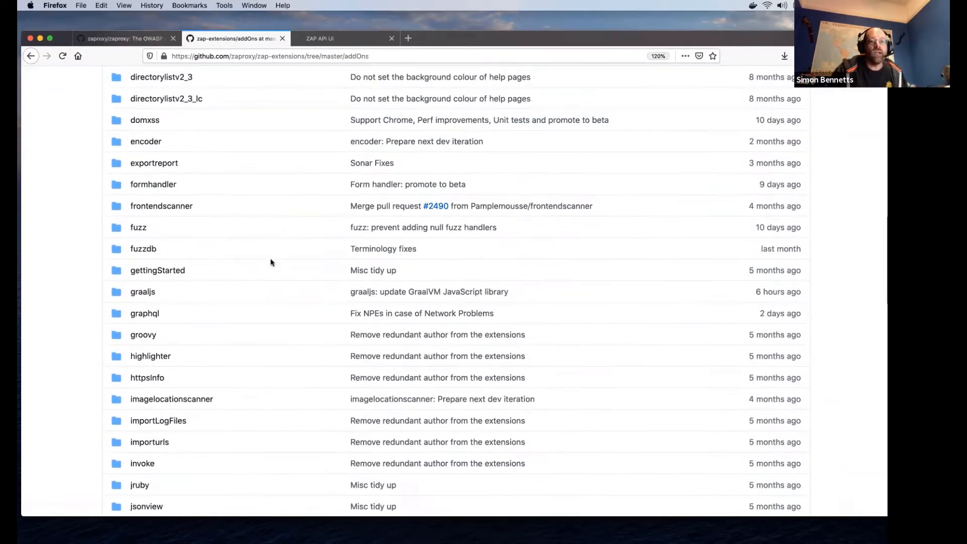
{"action": "scroll", "coordinate": [271, 262], "scroll_direction": "down", "scroll_amount": 2}
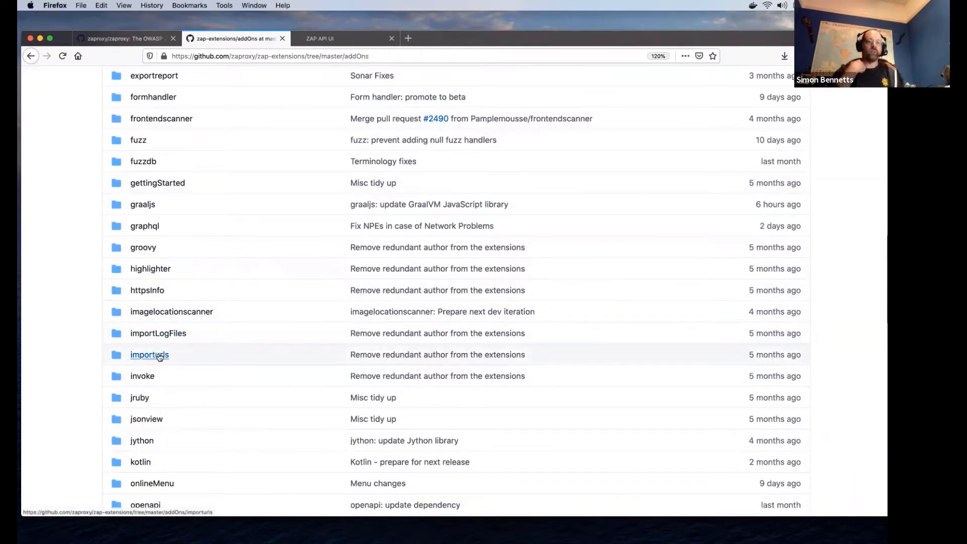
{"action": "left_click", "coordinate": [157, 355]}
{"action": "left_click", "coordinate": [145, 278]}
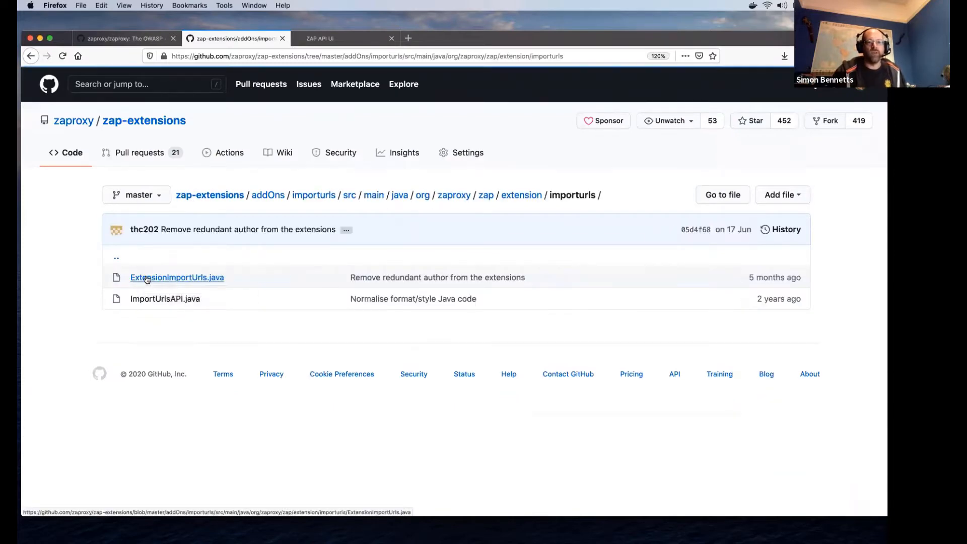
- Look through the code of ExtensionImportUrls.java and return to the importurls source folder
{"action": "left_click", "coordinate": [151, 277]}
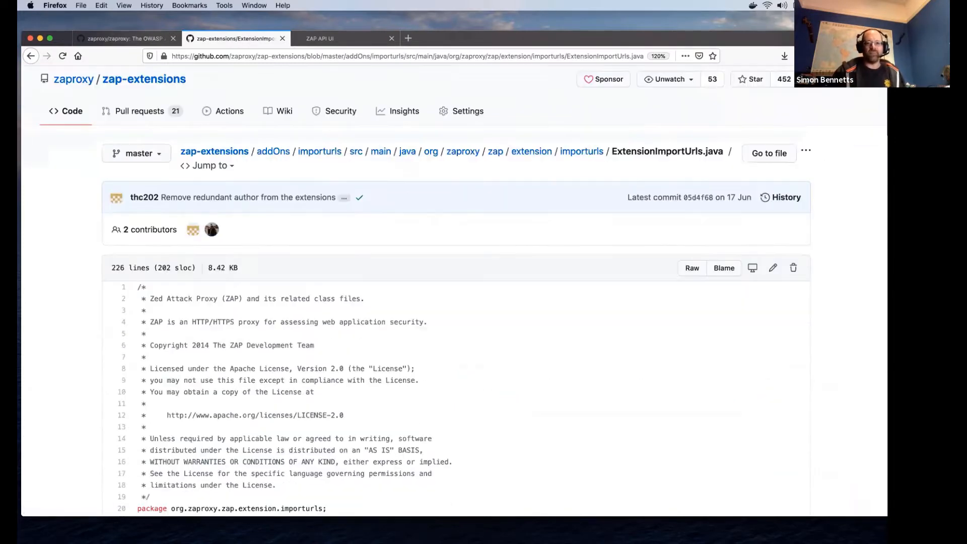
{"action": "scroll", "coordinate": [141, 201], "scroll_direction": "down", "scroll_amount": 20}
{"action": "scroll", "coordinate": [198, 233], "scroll_direction": "down", "scroll_amount": 20}
{"action": "key", "text": "super+Left"}
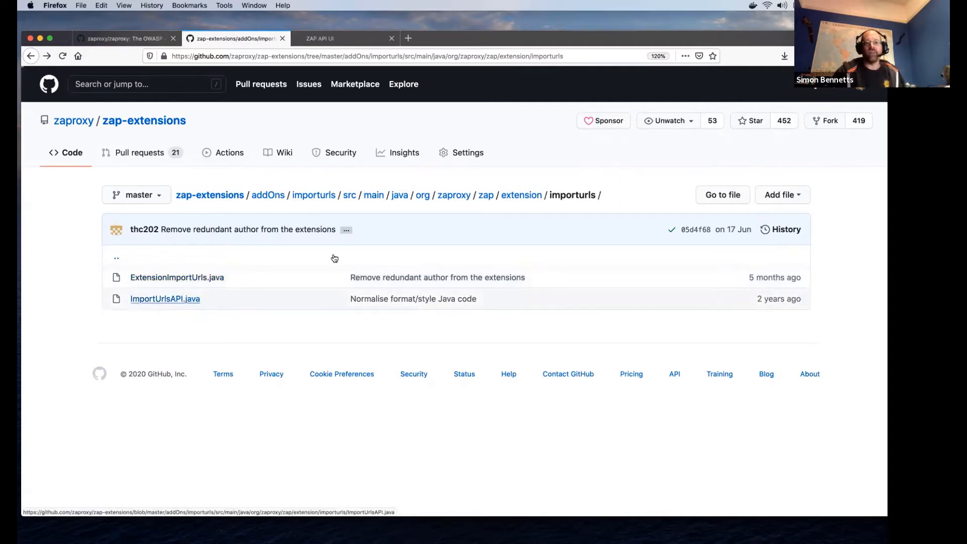
- Examine the addApiAction call and handleApiAction method in ImportUrlsAPI.java, then go back to the add-on's src/main folder
{"action": "scroll", "coordinate": [334, 253], "scroll_direction": "down", "scroll_amount": 15}
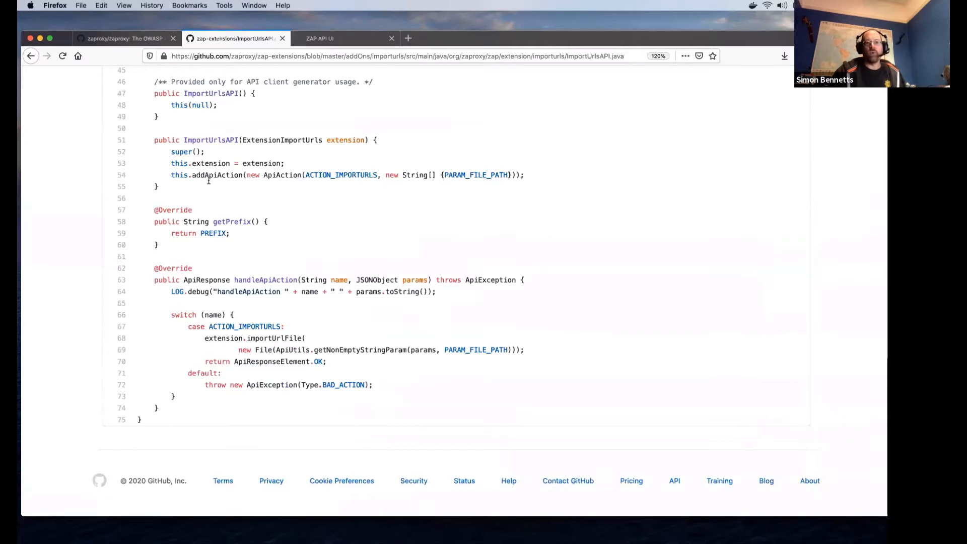
{"action": "scroll", "coordinate": [232, 237], "scroll_direction": "up", "scroll_amount": 4}
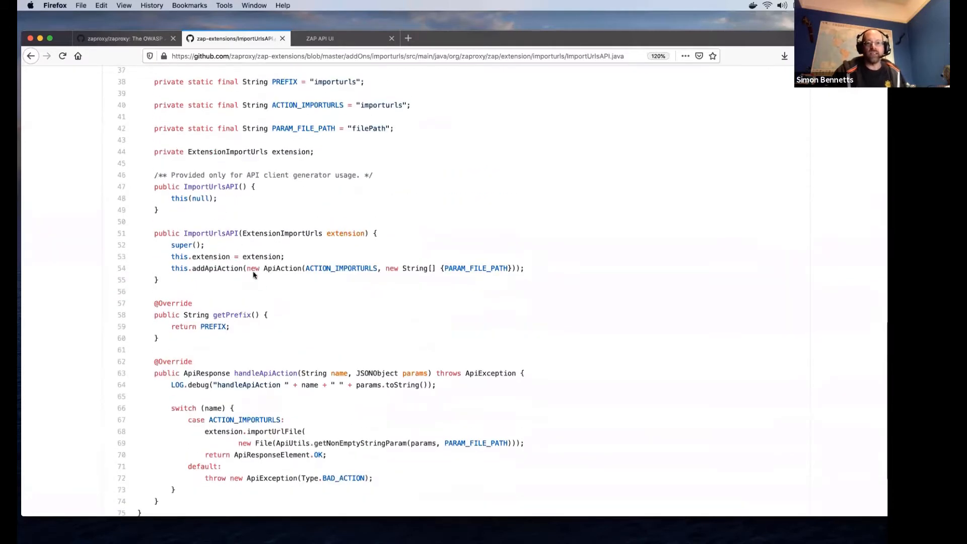
{"action": "left_click_drag", "start_coordinate": [230, 269], "coordinate": [314, 269]}
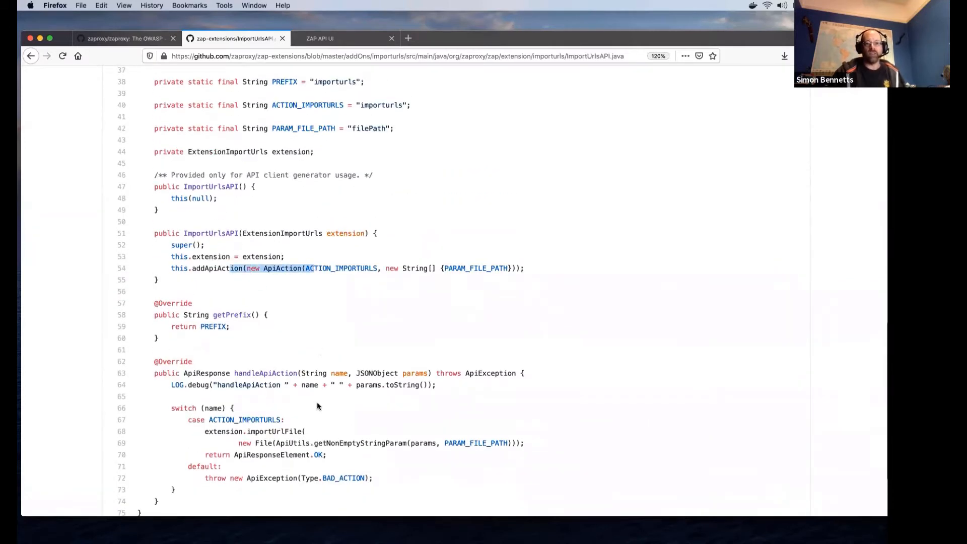
{"action": "scroll", "coordinate": [317, 406], "scroll_direction": "down", "scroll_amount": 4}
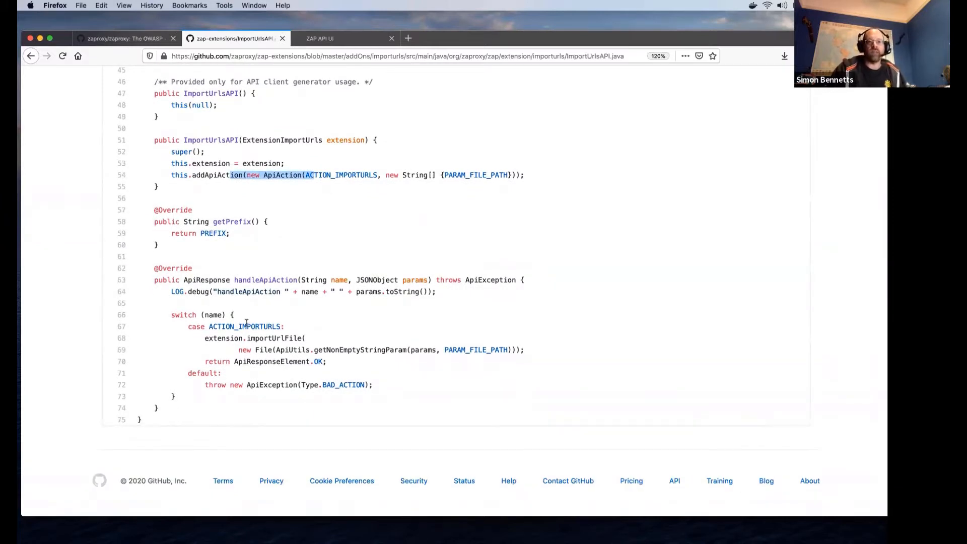
{"action": "key", "text": "super+Left"}
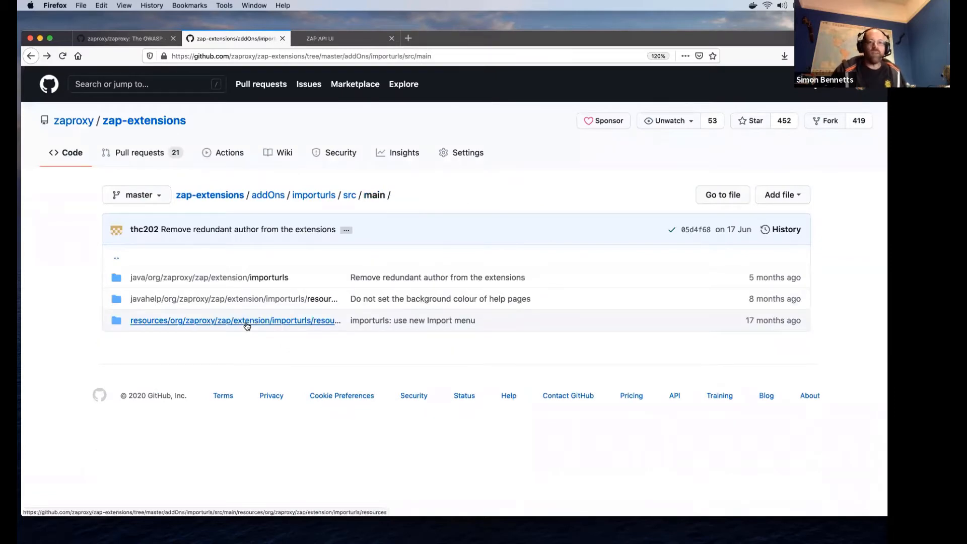
- Back in the ZAP API UI, open the core component's accessUrl action and inspect its url and followRedirects parameters
{"action": "key", "text": "ctrl+Tab"}
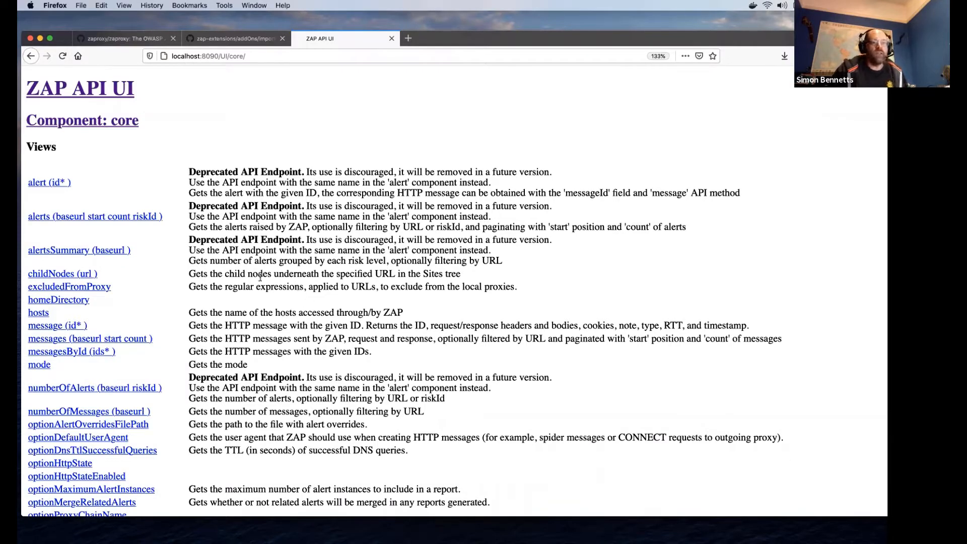
{"action": "scroll", "coordinate": [290, 291], "scroll_direction": "down", "scroll_amount": 10}
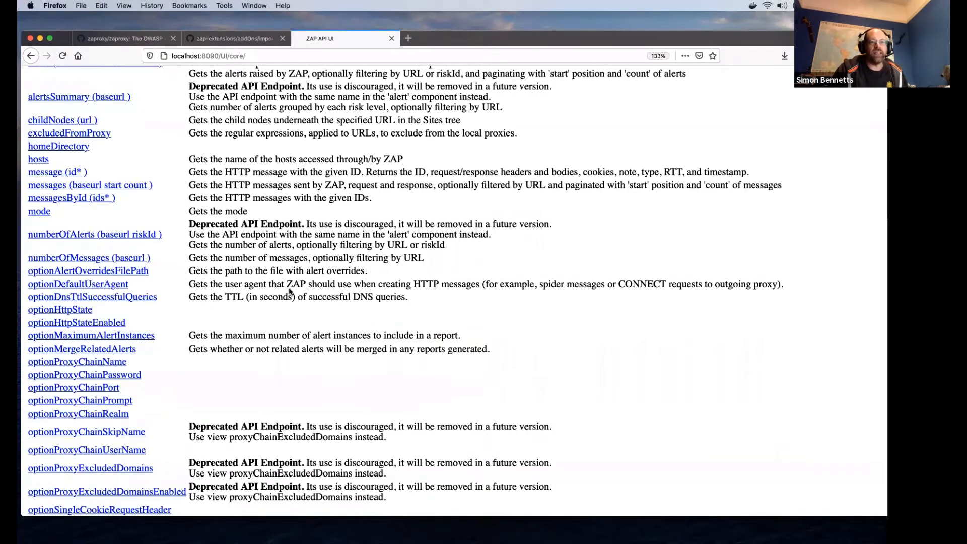
{"action": "scroll", "coordinate": [149, 231], "scroll_direction": "down", "scroll_amount": 6}
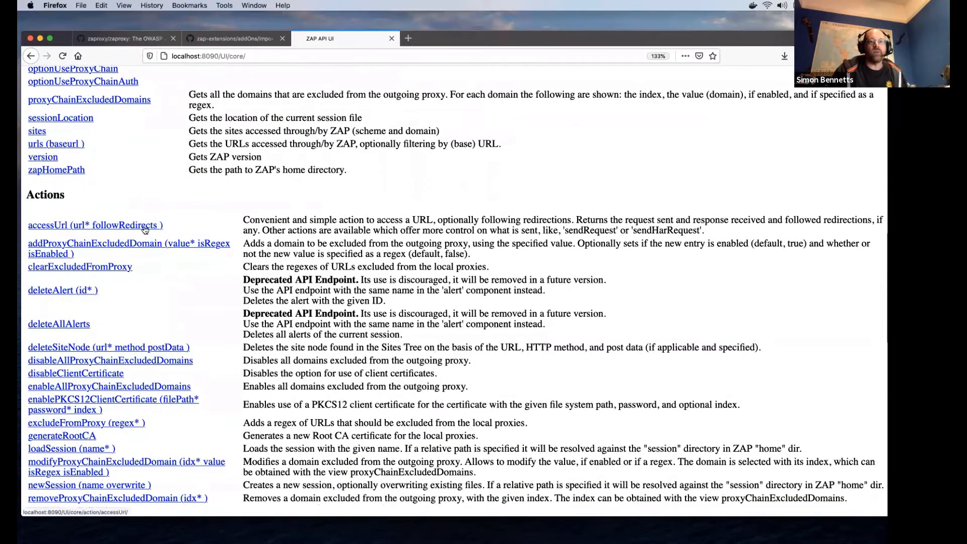
{"action": "left_click", "coordinate": [145, 227]}
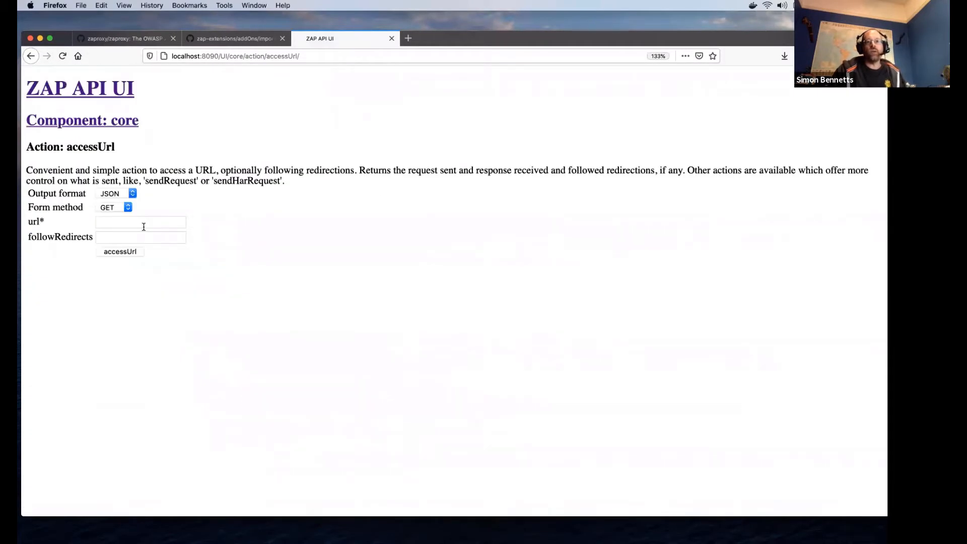
{"action": "left_click", "coordinate": [144, 225]}
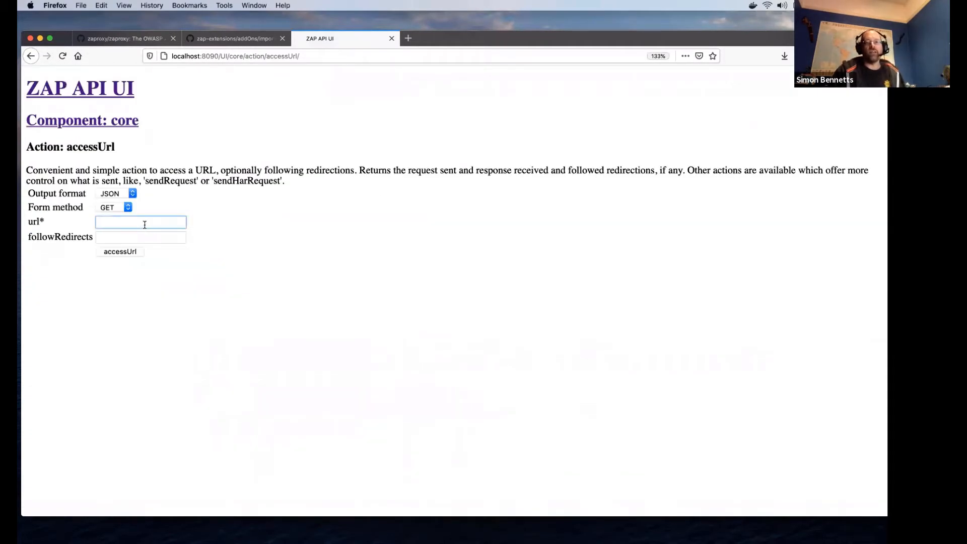
{"action": "left_click", "coordinate": [150, 232]}
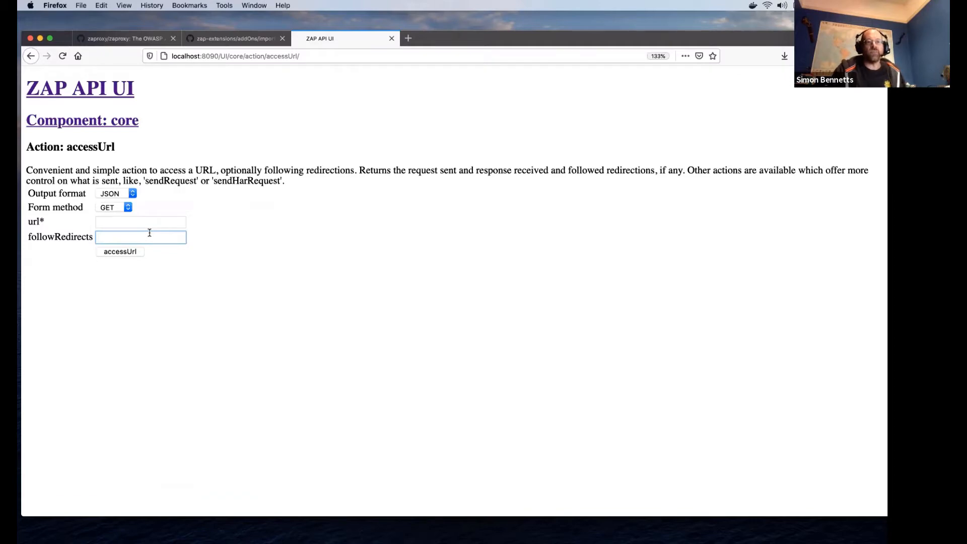
- Return to the core component page and search it for "sendr" and "sendh" to find the request-sending endpoints
{"action": "left_click", "coordinate": [71, 122]}
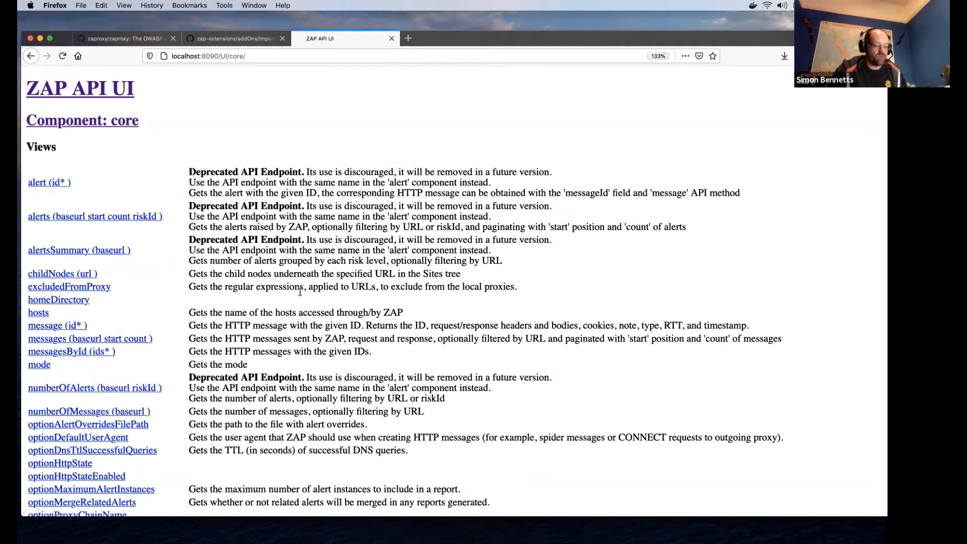
{"action": "key", "text": "super+f"}
{"action": "type", "text": "sendr"}
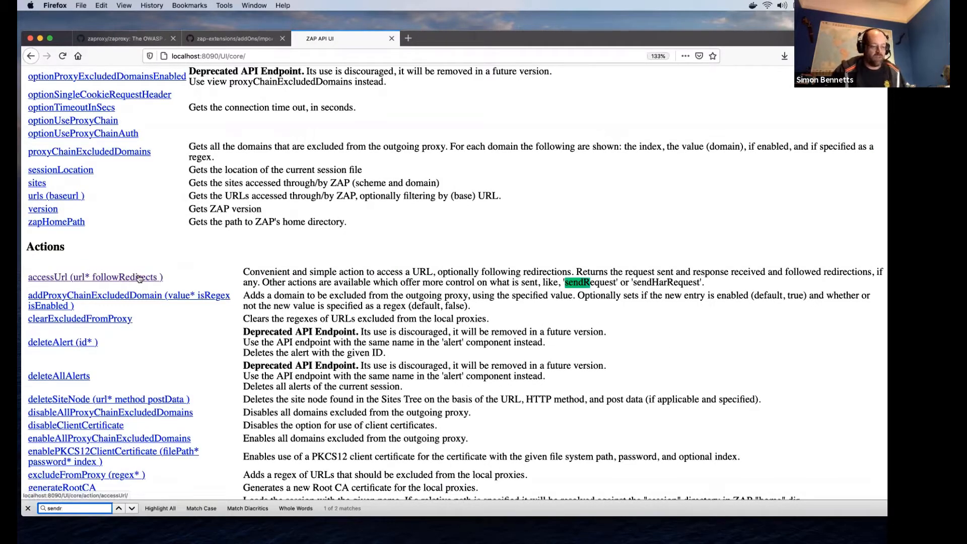
{"action": "key", "text": "Return"}
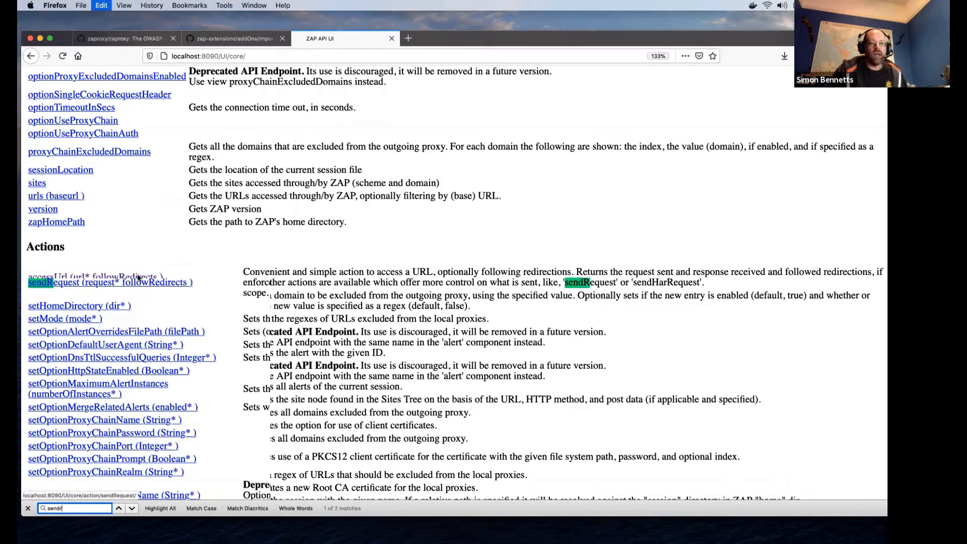
{"action": "key", "text": "super+g"}
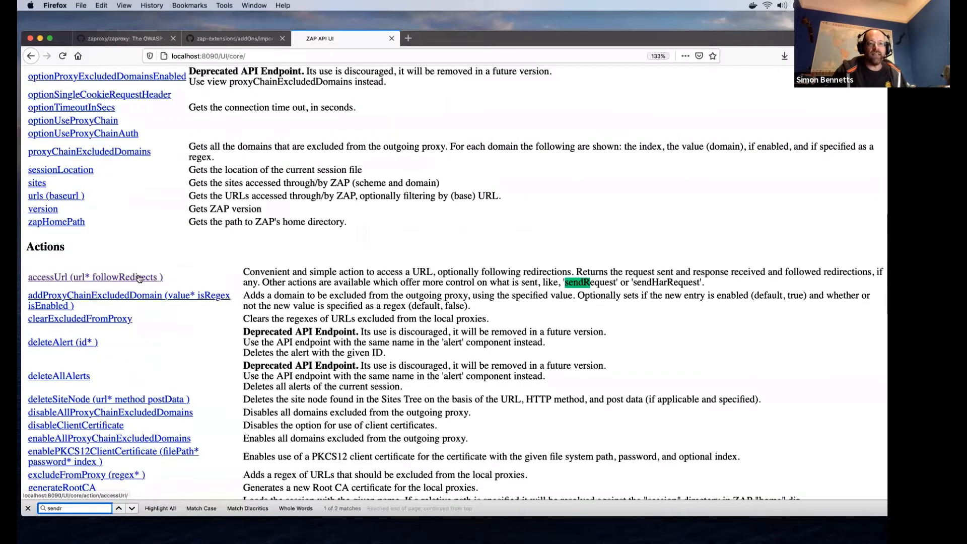
{"action": "key", "text": "Return"}
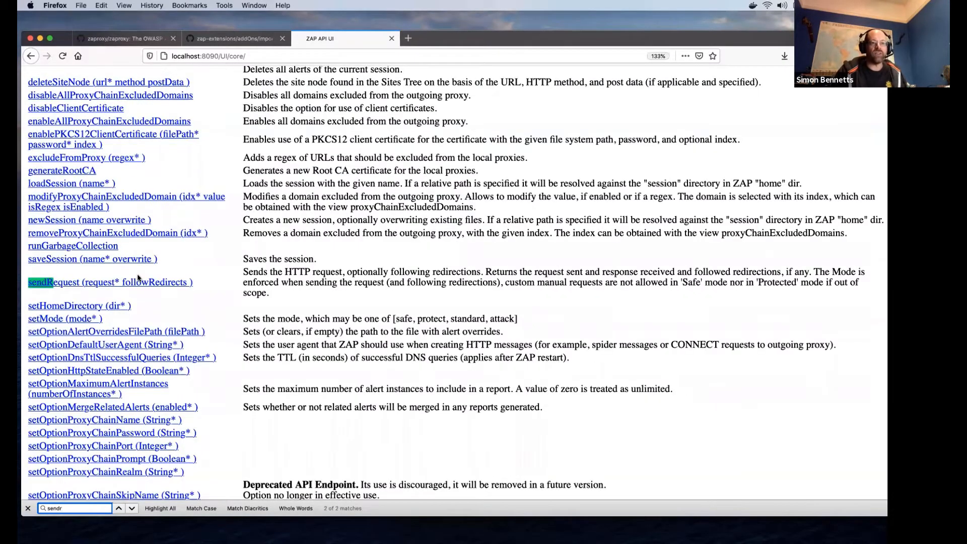
{"action": "key", "text": "BackSpace"}
{"action": "type", "text": "h"}
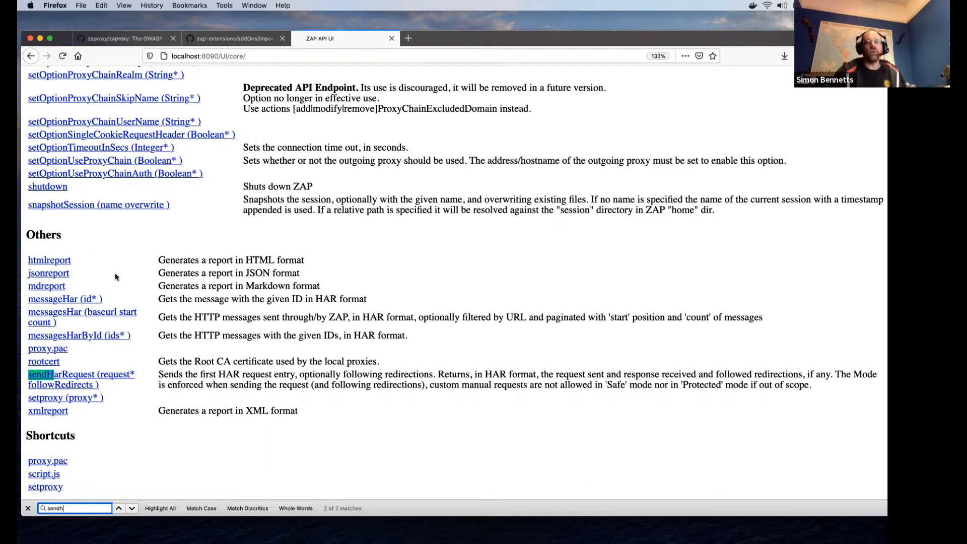
- In the zaproxy GitHub repository, open CoreAPI.java from the api folder inside the extension folder
{"action": "left_click", "coordinate": [128, 40]}
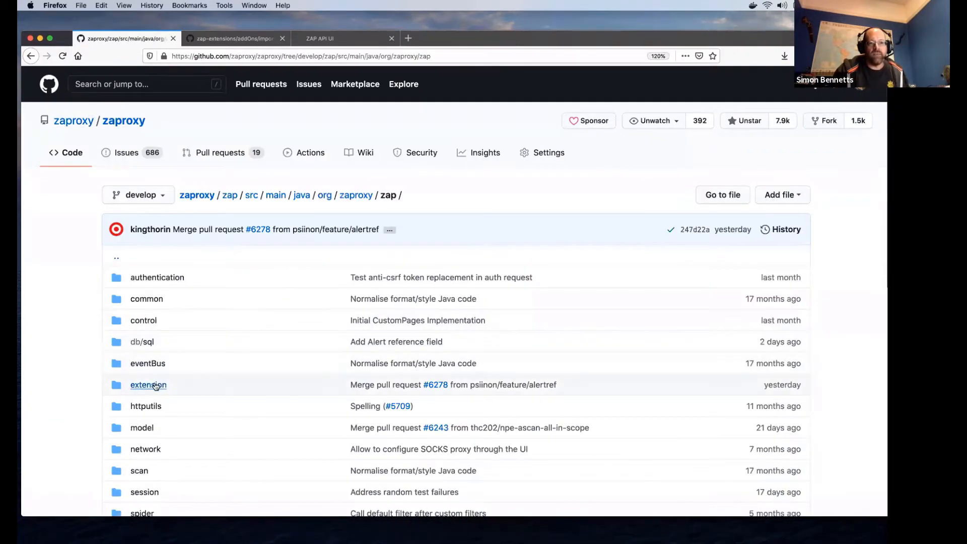
{"action": "left_click", "coordinate": [155, 385]}
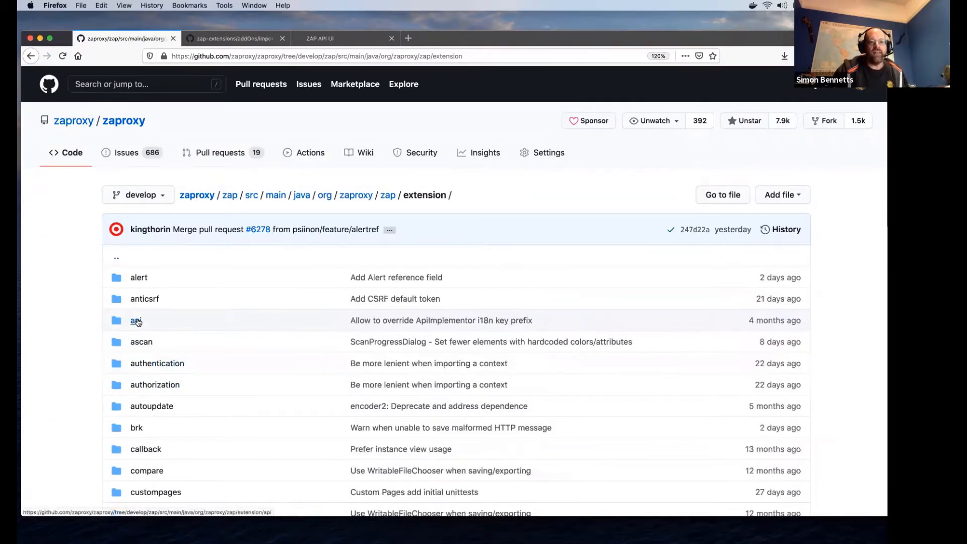
{"action": "left_click", "coordinate": [136, 321]}
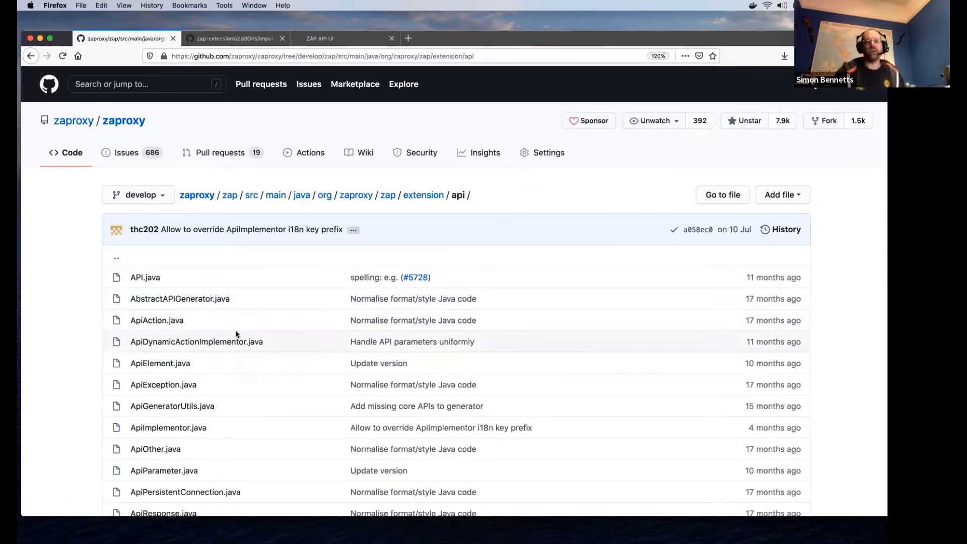
{"action": "scroll", "coordinate": [236, 334], "scroll_direction": "down", "scroll_amount": 2}
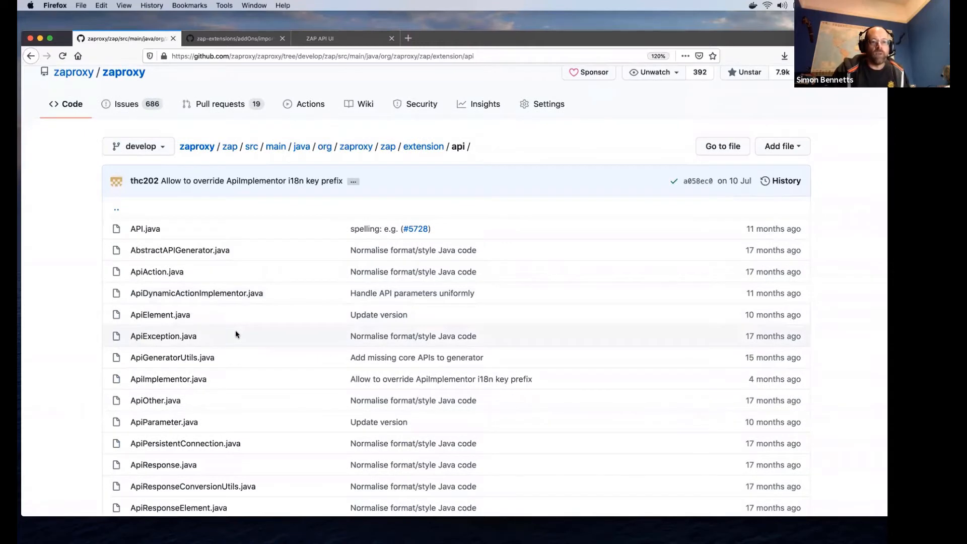
{"action": "scroll", "coordinate": [236, 334], "scroll_direction": "down", "scroll_amount": 10}
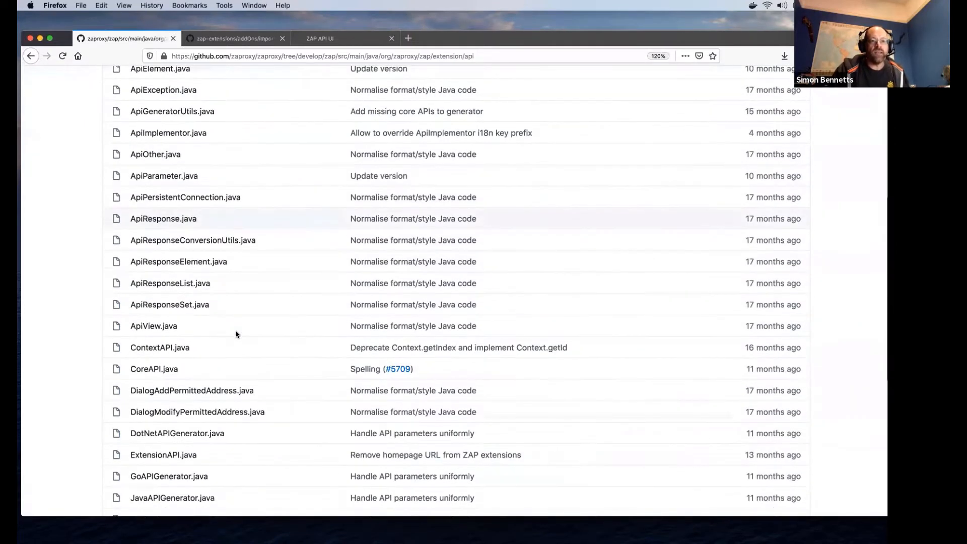
{"action": "left_click", "coordinate": [164, 362]}
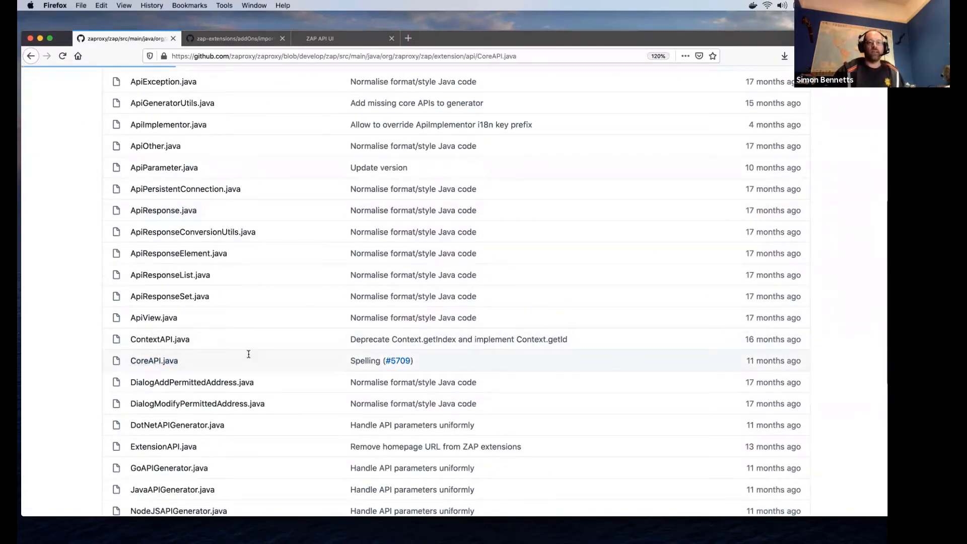
- Search CoreAPI.java for "sendre", step through the matches to examine the request-sending code, and return to the start of the file
{"action": "scroll", "coordinate": [345, 377], "scroll_direction": "down", "scroll_amount": 10}
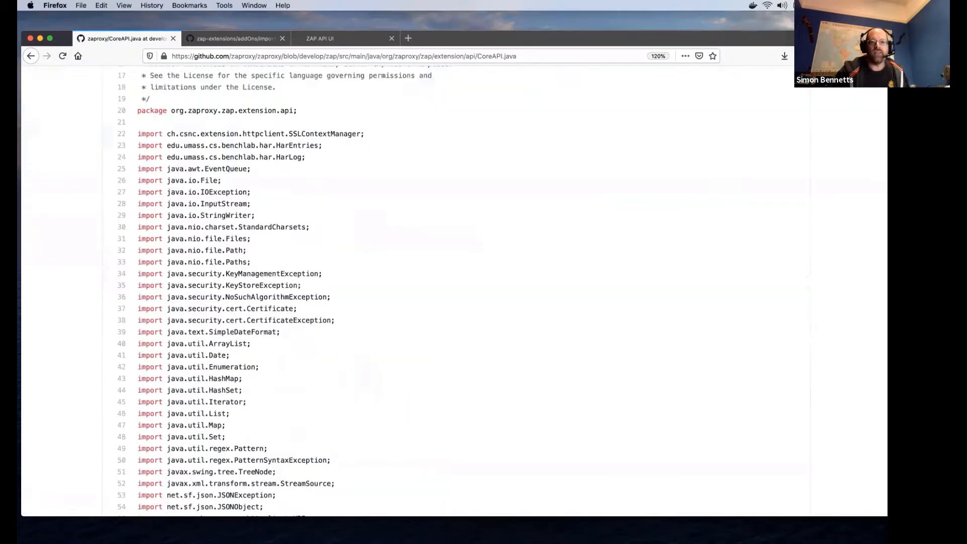
{"action": "scroll", "coordinate": [317, 290], "scroll_direction": "down", "scroll_amount": 15}
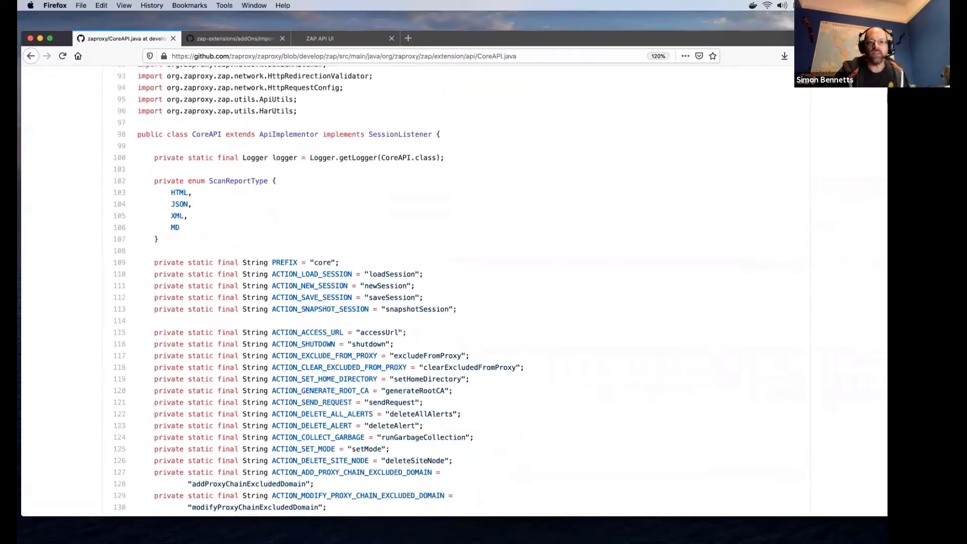
{"action": "scroll", "coordinate": [317, 290], "scroll_direction": "down", "scroll_amount": 3}
{"action": "key", "text": "super+f"}
{"action": "type", "text": "sendre"}
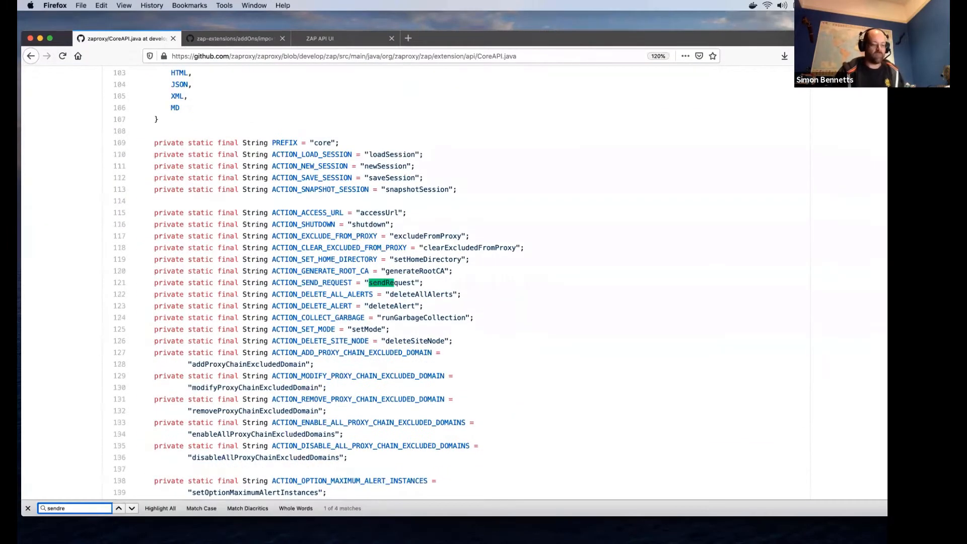
{"action": "key", "text": "Return"}
{"action": "key", "text": "Return"}
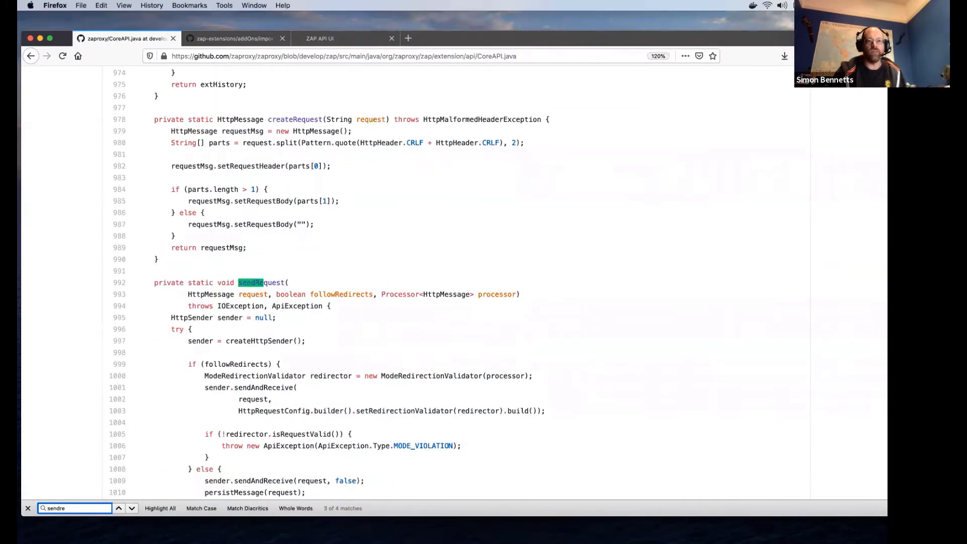
{"action": "key", "text": "Return"}
{"action": "scroll", "coordinate": [403, 282], "scroll_direction": "up", "scroll_amount": 20}
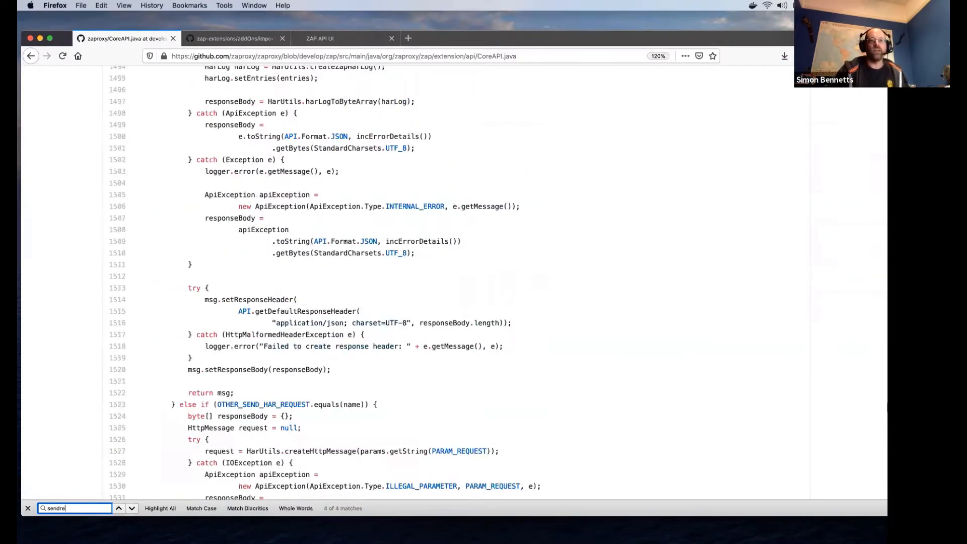
{"action": "scroll", "coordinate": [403, 282], "scroll_direction": "up", "scroll_amount": 20}
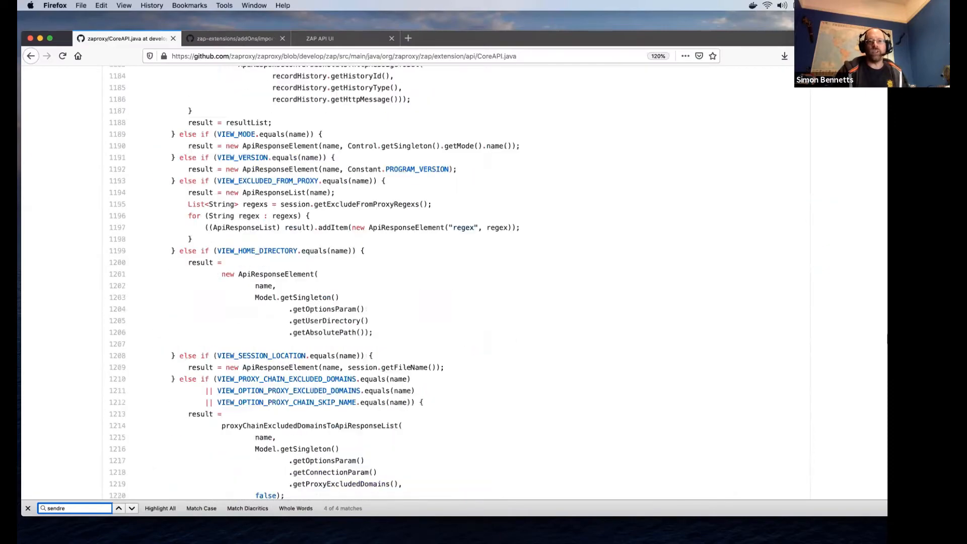
{"action": "scroll", "coordinate": [445, 225], "scroll_direction": "up", "scroll_amount": 20}
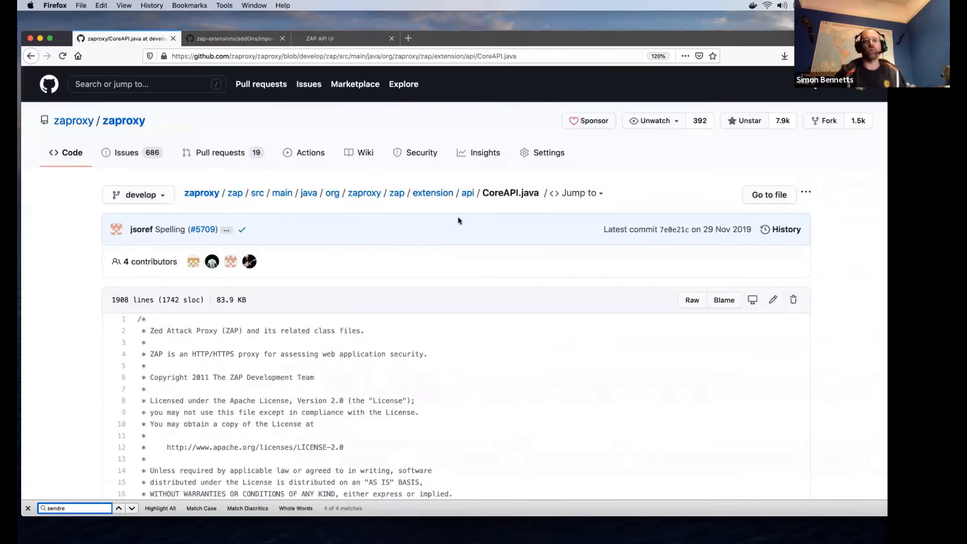
- Switch to the ZAP desktop app, inspect the dialog for importing an OpenAPI definition from a URL, cancel it, and review the available import options
{"action": "left_click", "coordinate": [332, 39]}
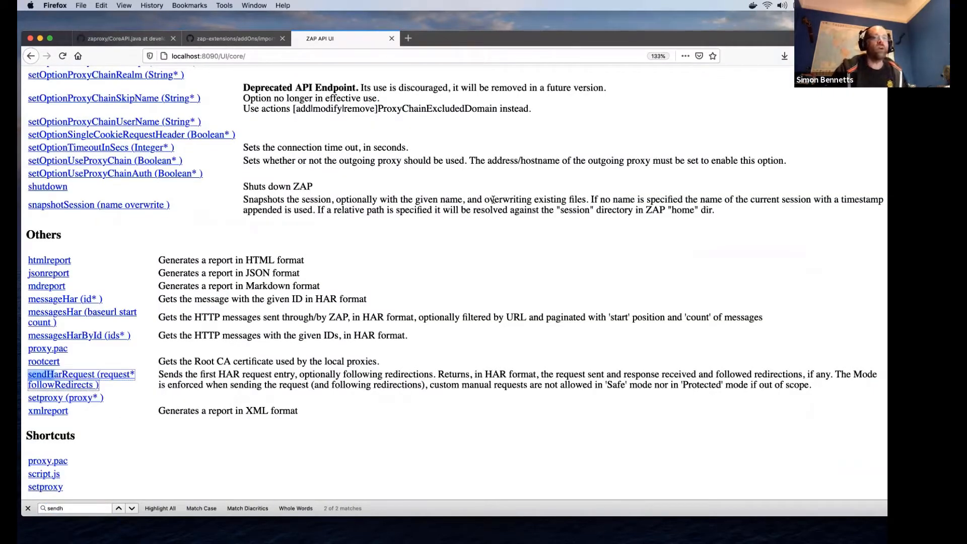
{"action": "left_click", "coordinate": [527, 200]}
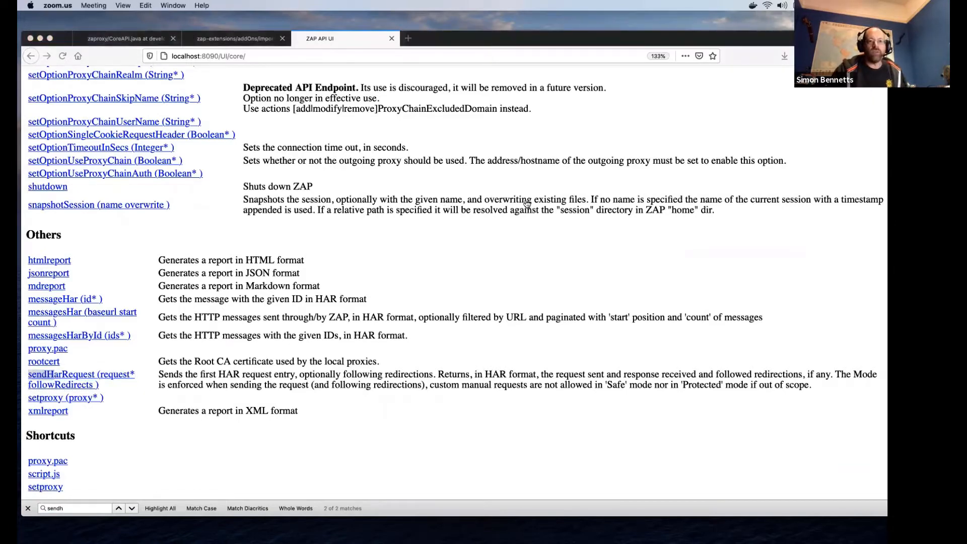
{"action": "key", "text": "super+Tab"}
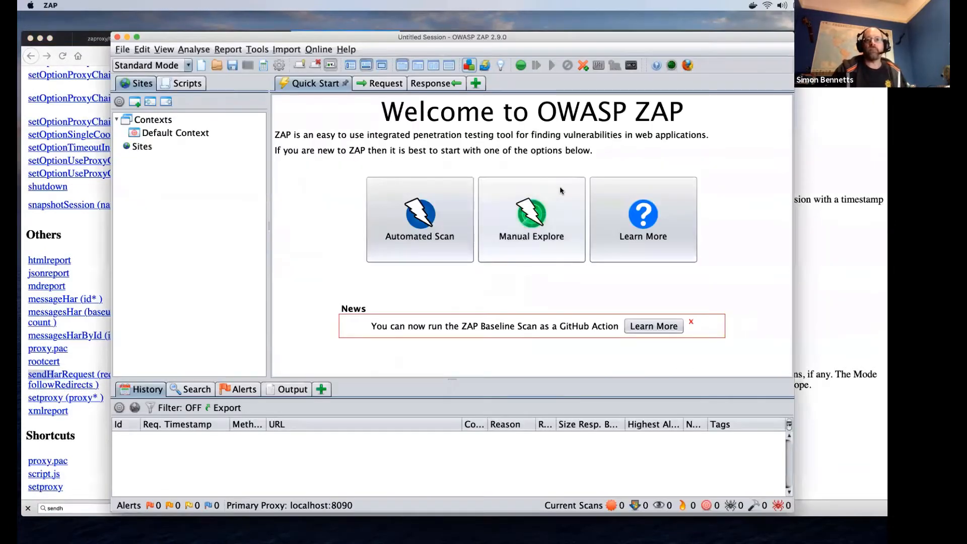
{"action": "left_click", "coordinate": [287, 49]}
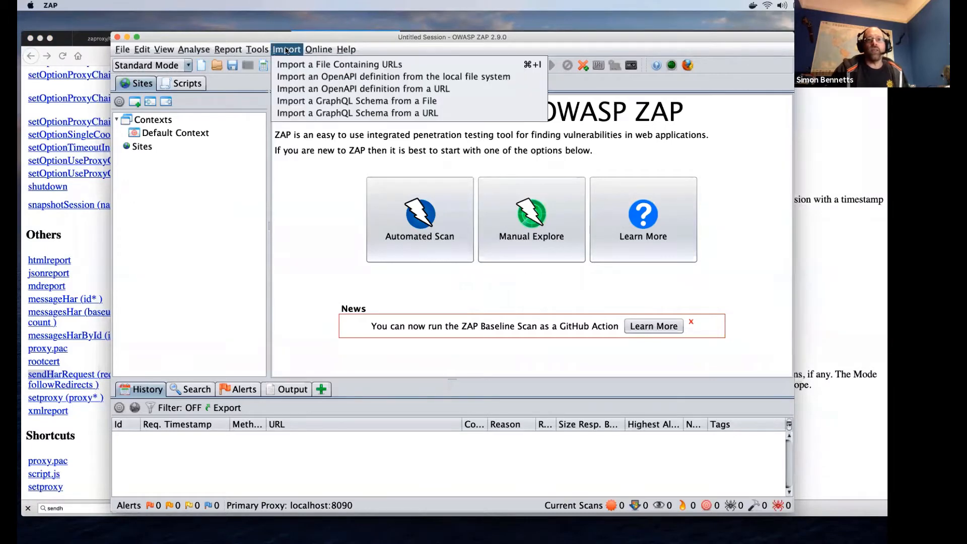
{"action": "left_click", "coordinate": [340, 91]}
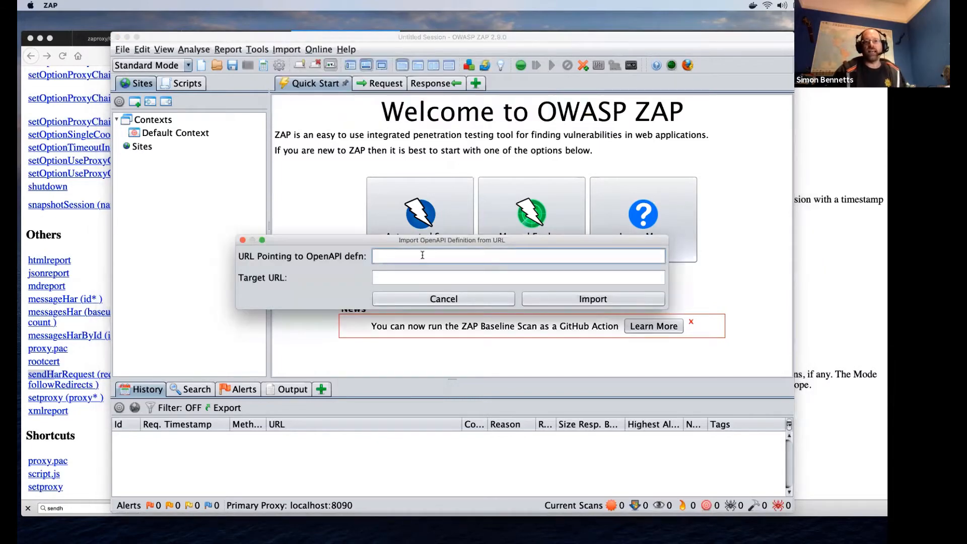
{"action": "left_click", "coordinate": [477, 299]}
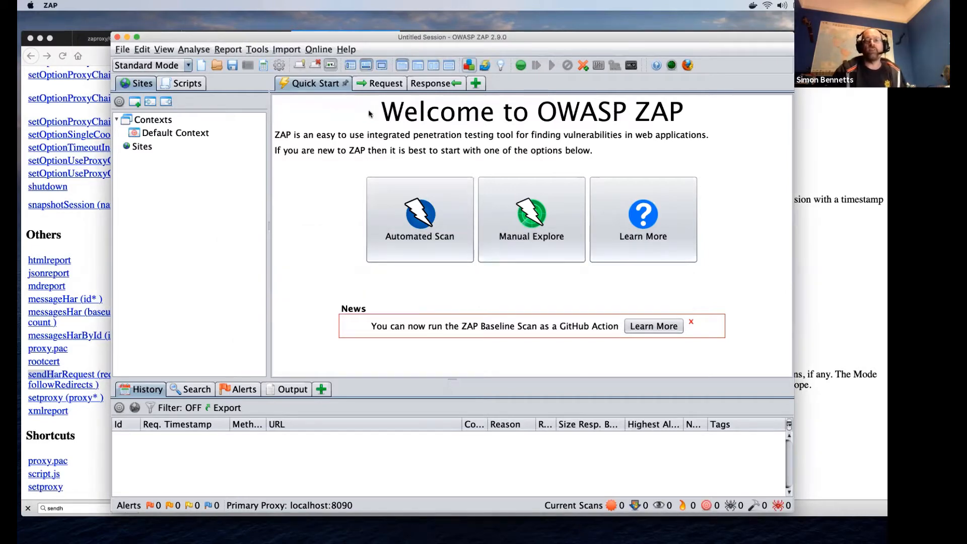
{"action": "left_click", "coordinate": [277, 52]}
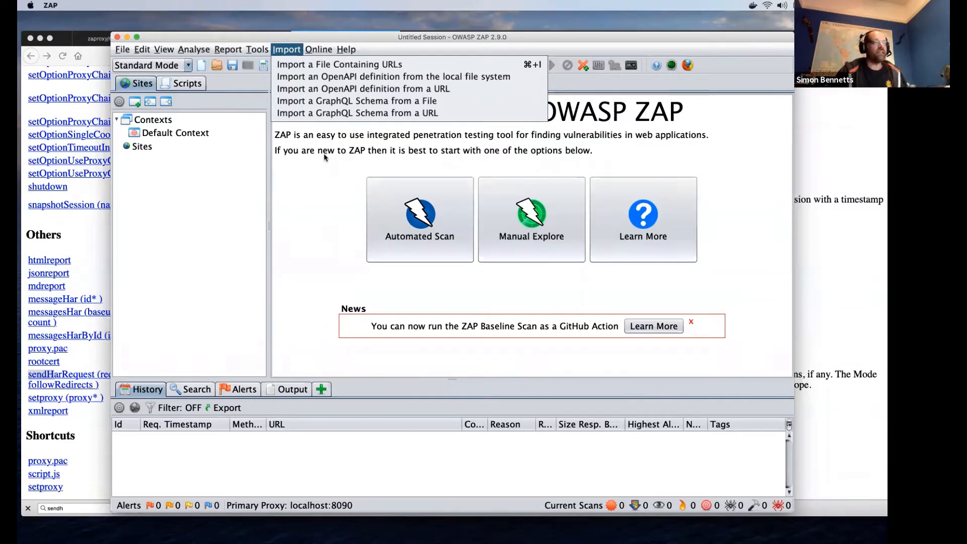
{"action": "key", "text": "Escape"}
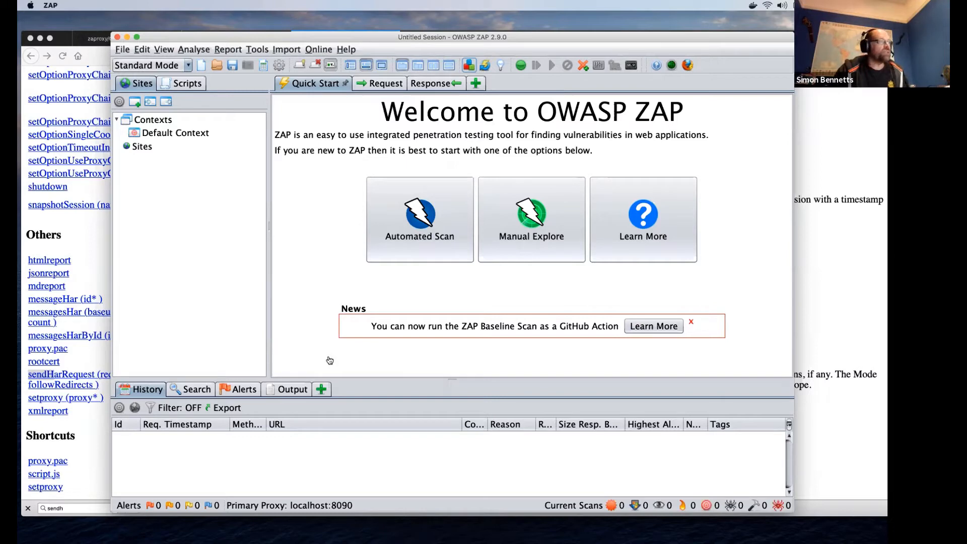
- Switch back to Firefox and, in the zap-extensions repository, open the openapi add-on's src/main folder
{"action": "key", "text": "super+Tab"}
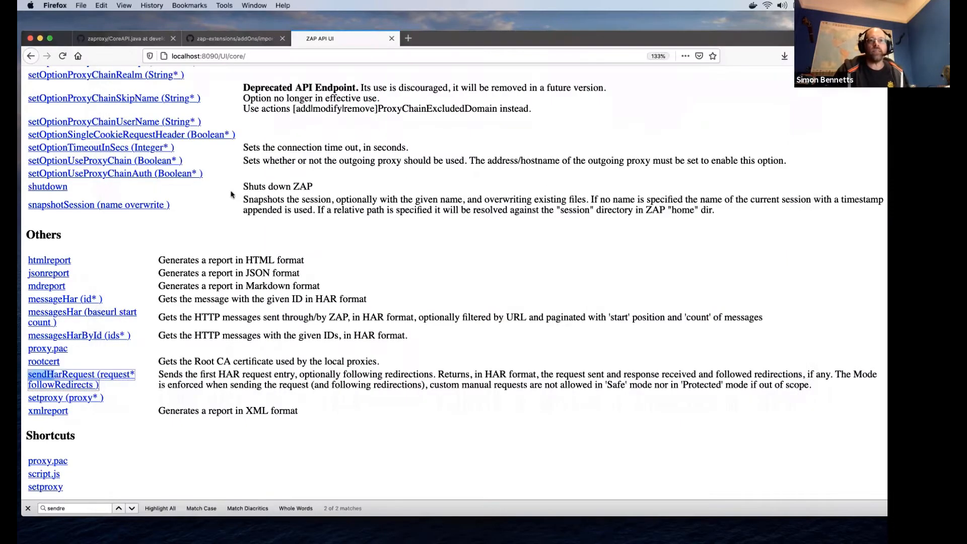
{"action": "left_click", "coordinate": [254, 43]}
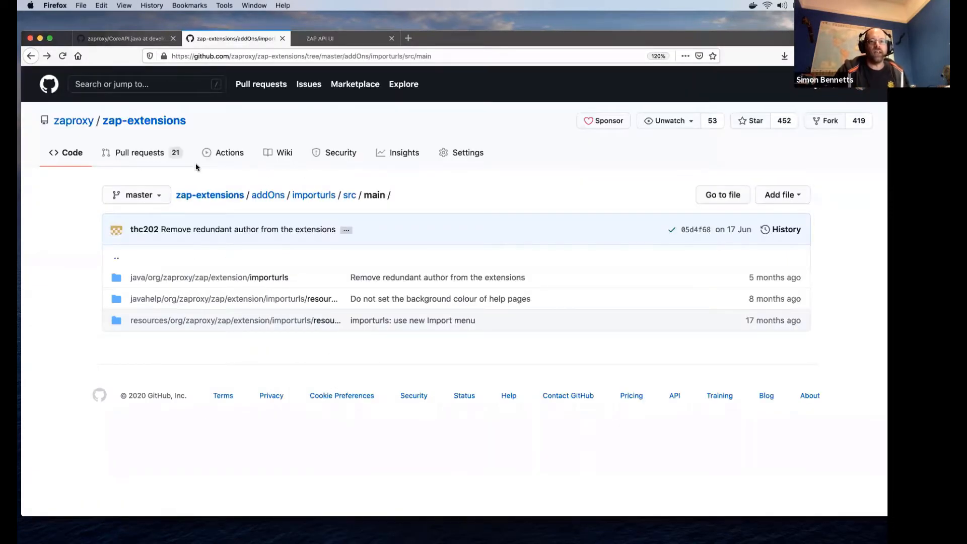
{"action": "left_click", "coordinate": [259, 194]}
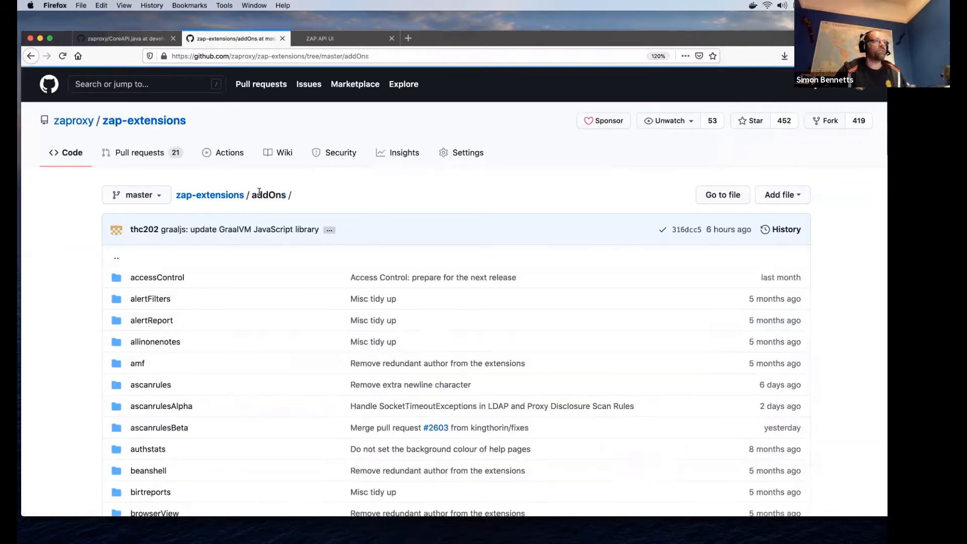
{"action": "scroll", "coordinate": [288, 240], "scroll_direction": "down", "scroll_amount": 5}
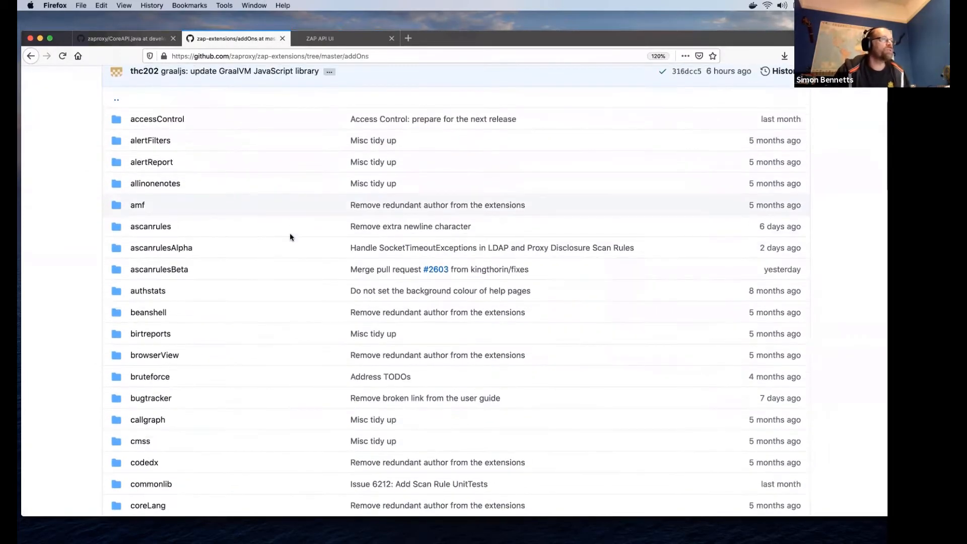
{"action": "scroll", "coordinate": [288, 235], "scroll_direction": "down", "scroll_amount": 10}
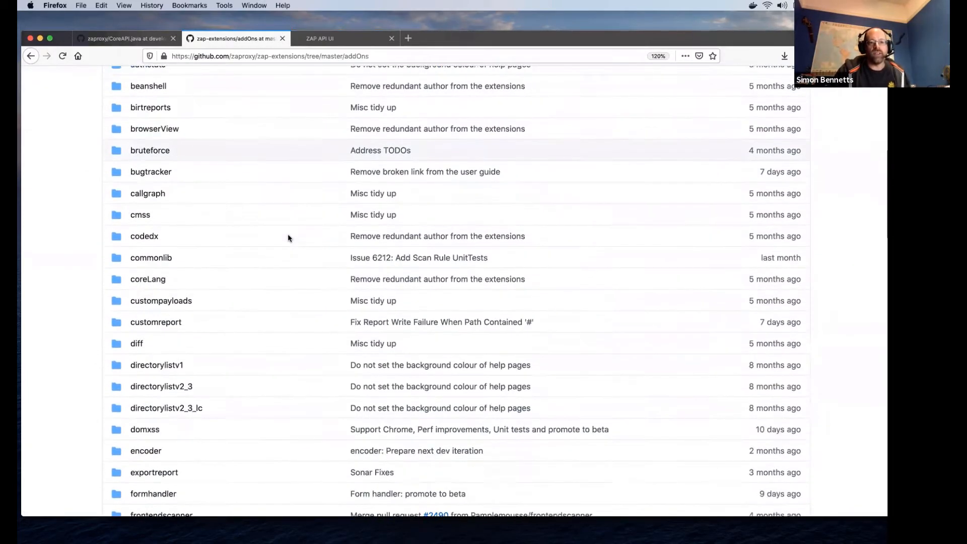
{"action": "scroll", "coordinate": [288, 238], "scroll_direction": "down", "scroll_amount": 7}
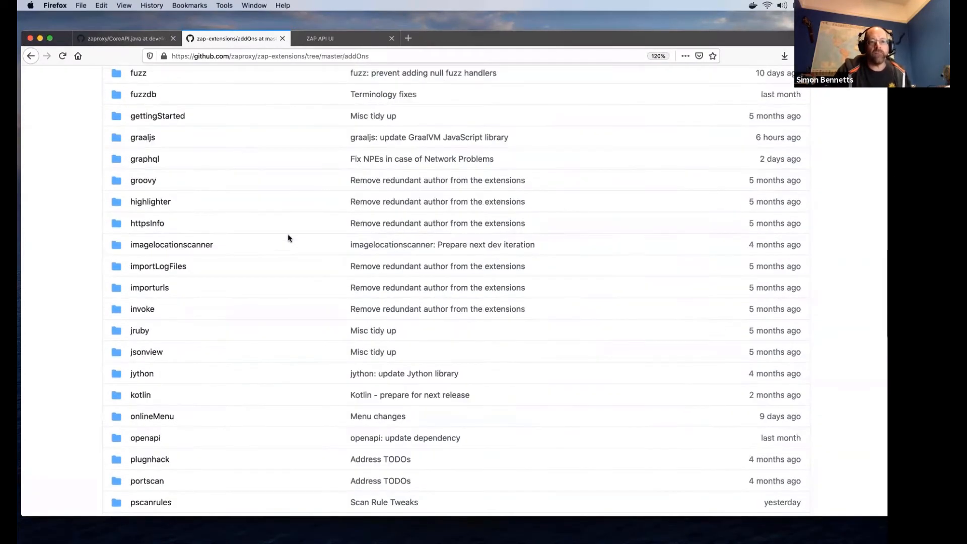
{"action": "left_click", "coordinate": [144, 369]}
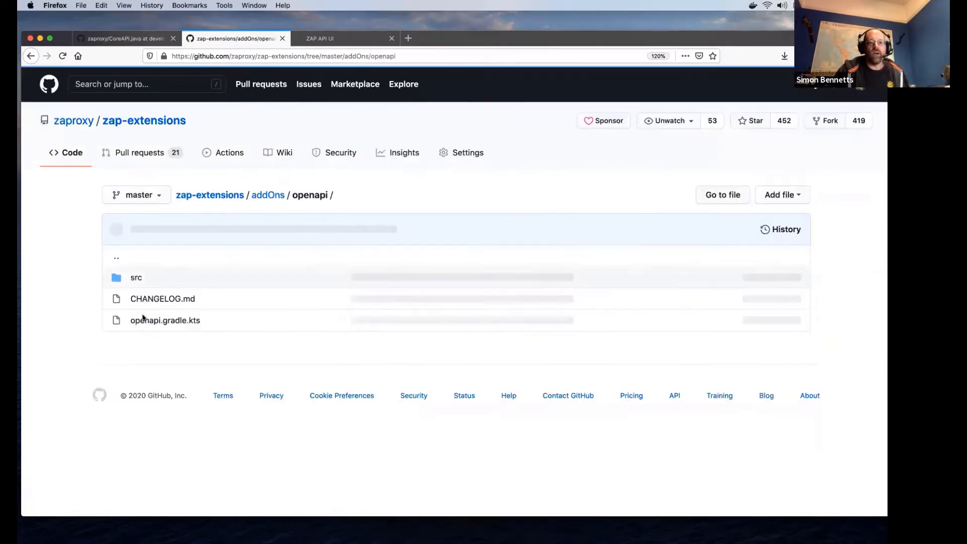
{"action": "left_click", "coordinate": [137, 284]}
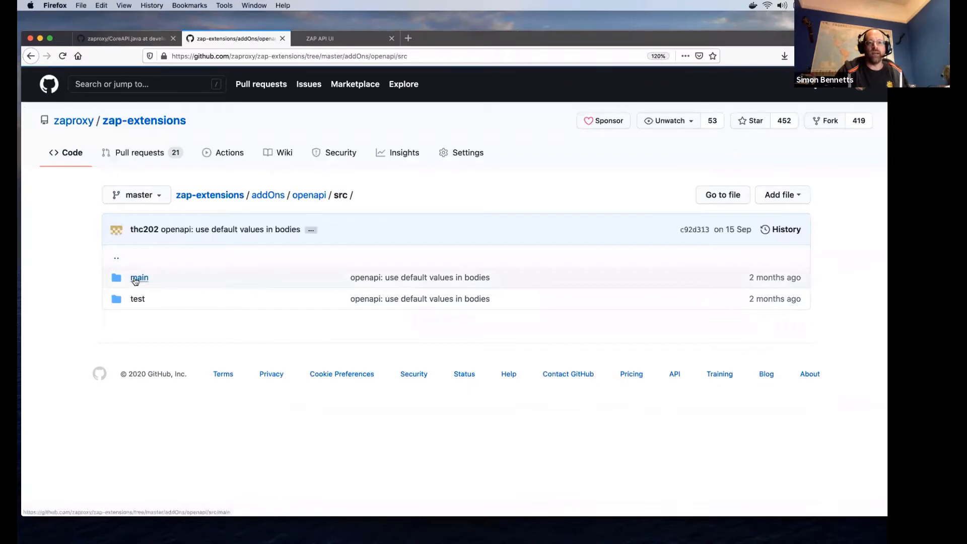
{"action": "left_click", "coordinate": [135, 279]}
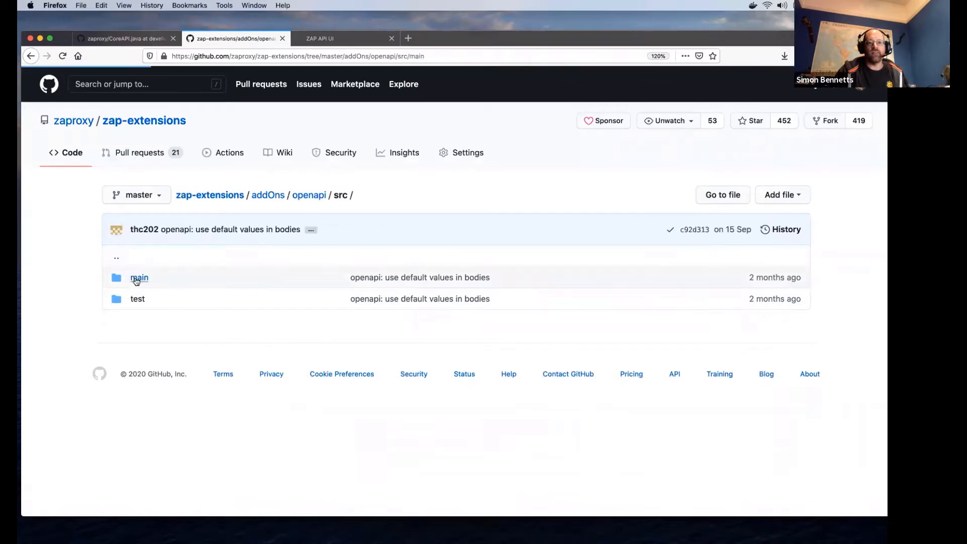
- Return to the addOns folder and look through its list for other add-ons such as graphql and soap
{"action": "left_click", "coordinate": [276, 200]}
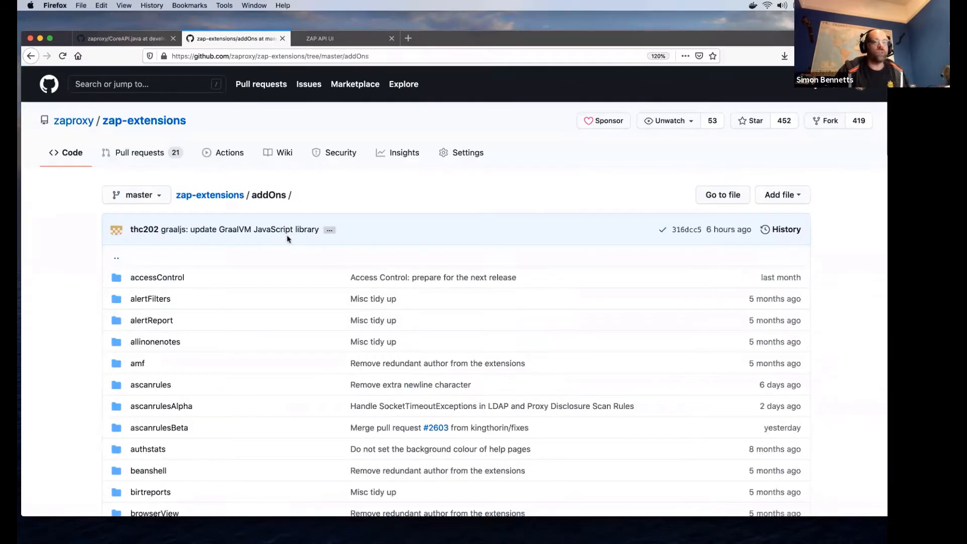
{"action": "scroll", "coordinate": [314, 318], "scroll_direction": "down", "scroll_amount": 2}
{"action": "scroll", "coordinate": [314, 318], "scroll_direction": "down", "scroll_amount": 15}
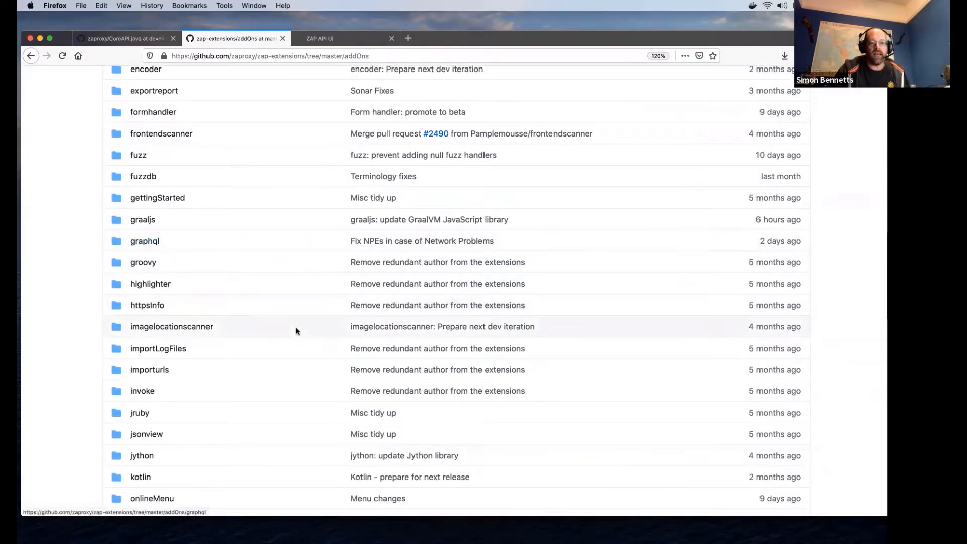
{"action": "scroll", "coordinate": [296, 328], "scroll_direction": "down", "scroll_amount": 5}
{"action": "scroll", "coordinate": [296, 331], "scroll_direction": "down", "scroll_amount": 6}
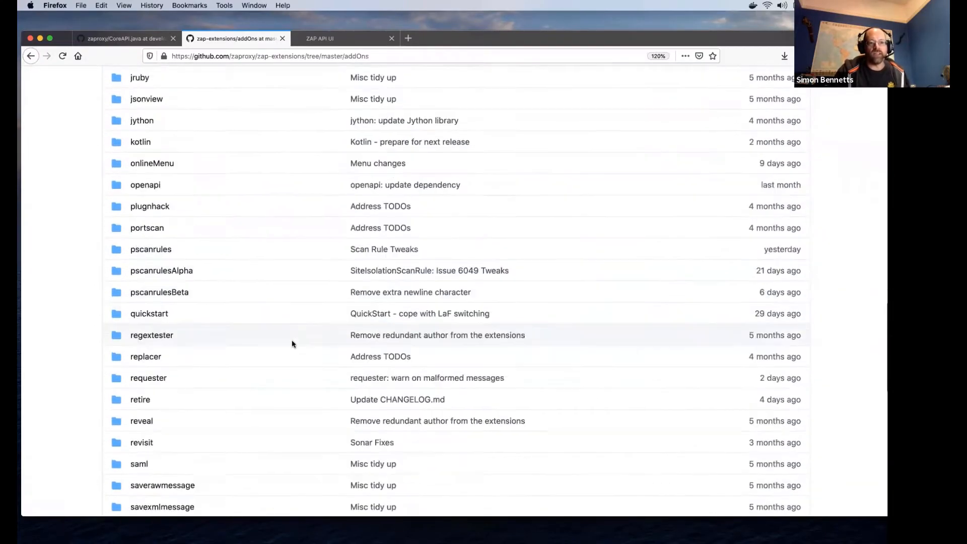
{"action": "scroll", "coordinate": [288, 365], "scroll_direction": "down", "scroll_amount": 3}
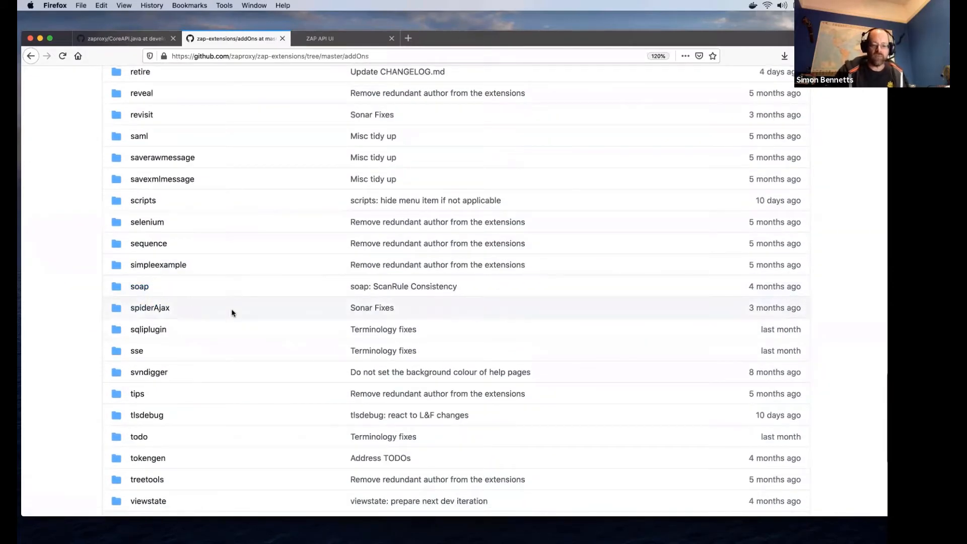
{"action": "scroll", "coordinate": [221, 225], "scroll_direction": "up", "scroll_amount": 20}
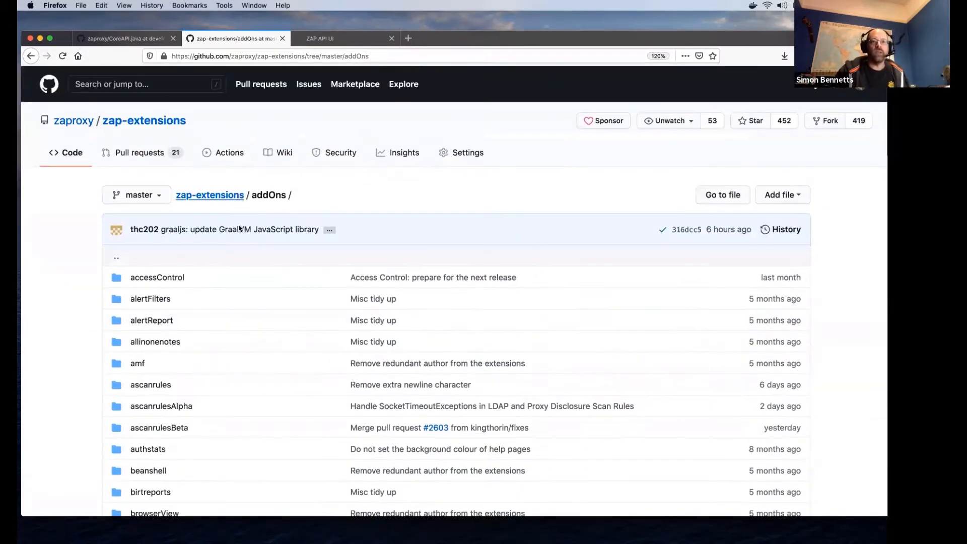
- Open the zap-extensions repository's pull requests and look over the open ones, such as the SOAP add-on fix
{"action": "left_click", "coordinate": [149, 154]}
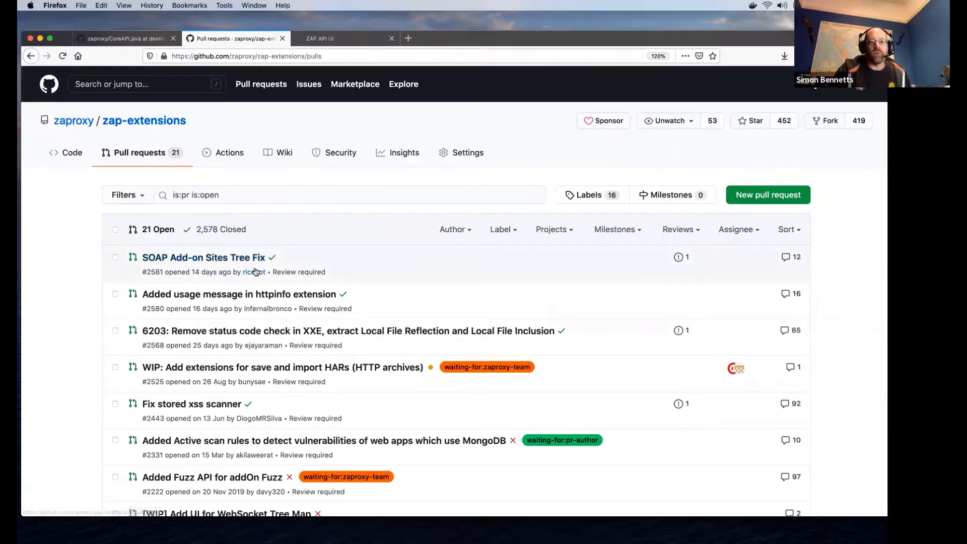
{"action": "mouse_move", "coordinate": [256, 273]}
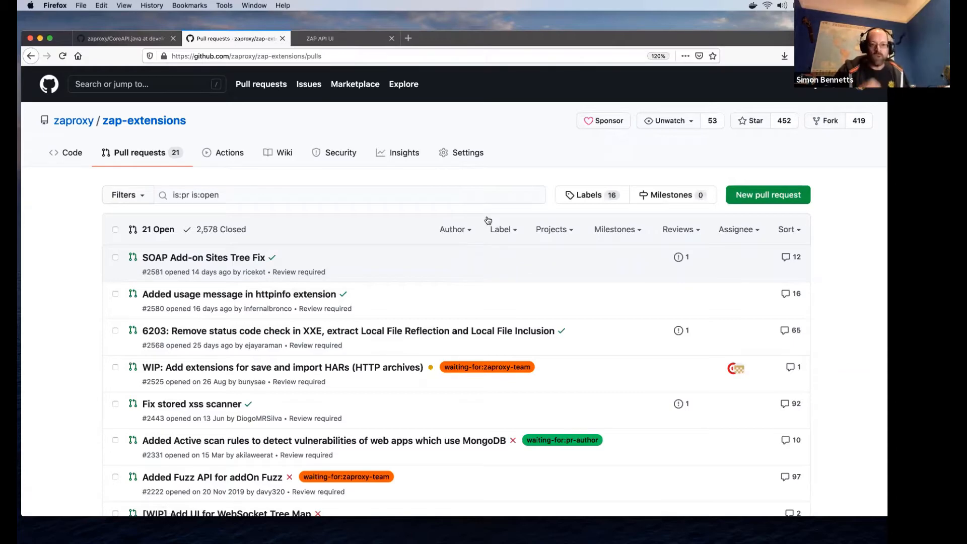
- Switch to ZAP, filter the add-on Marketplace by "imp" to look for import add-ons, clear the filter and close the add-on manager
{"action": "key", "text": "super+Tab"}
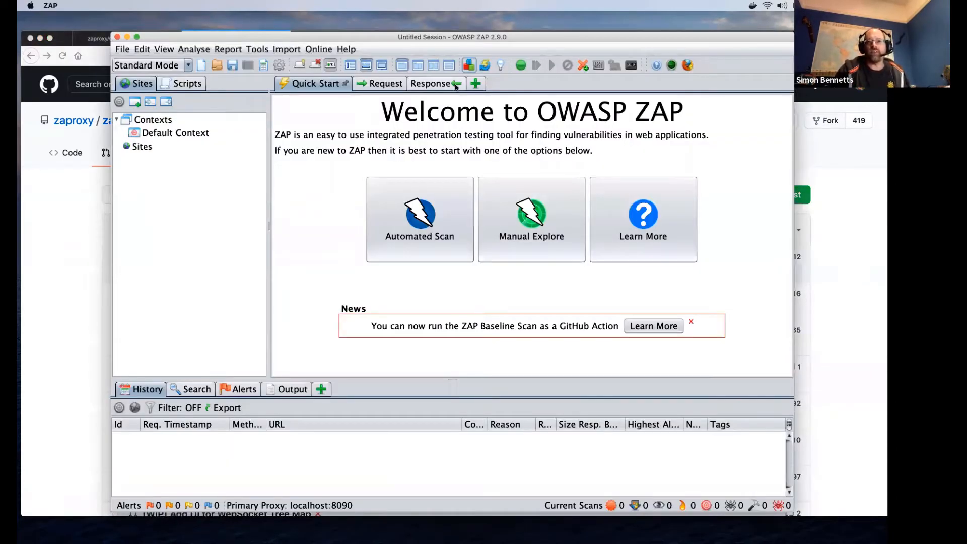
{"action": "left_click", "coordinate": [465, 65]}
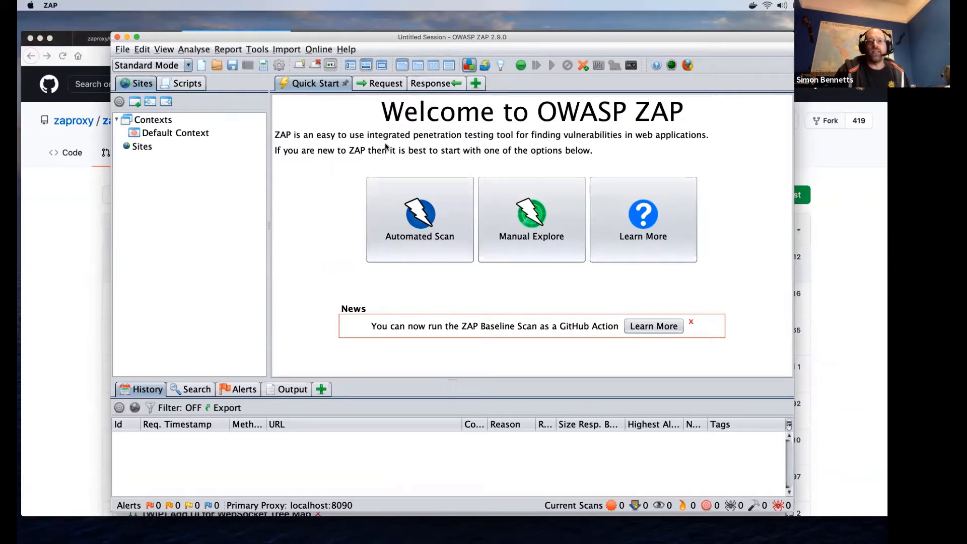
{"action": "left_click", "coordinate": [347, 33]}
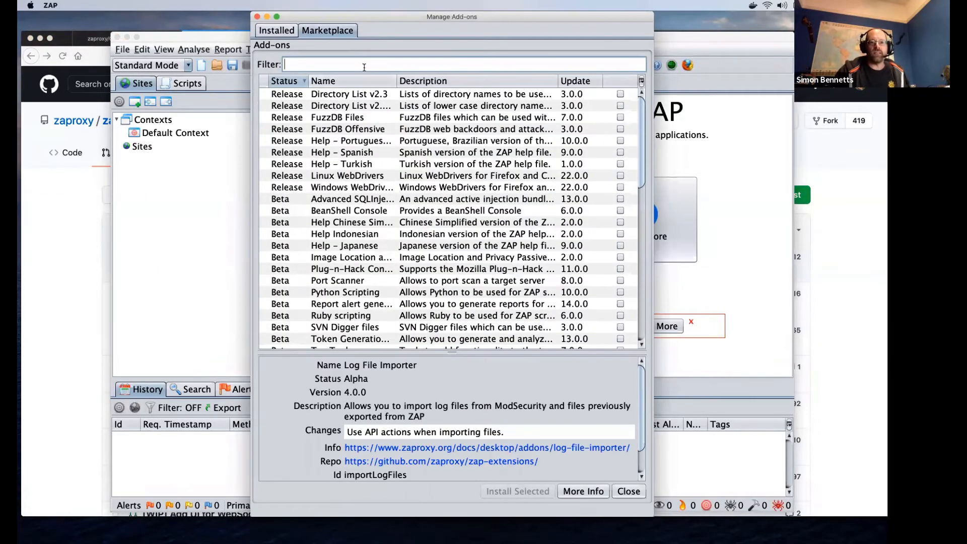
{"action": "type", "text": "imp"}
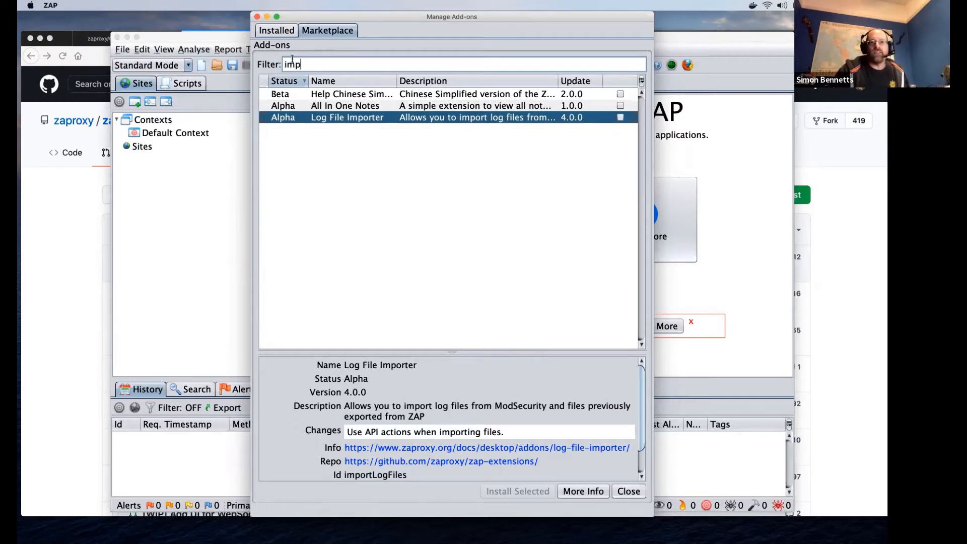
{"action": "double_click", "coordinate": [292, 64]}
{"action": "key", "text": "BackSpace"}
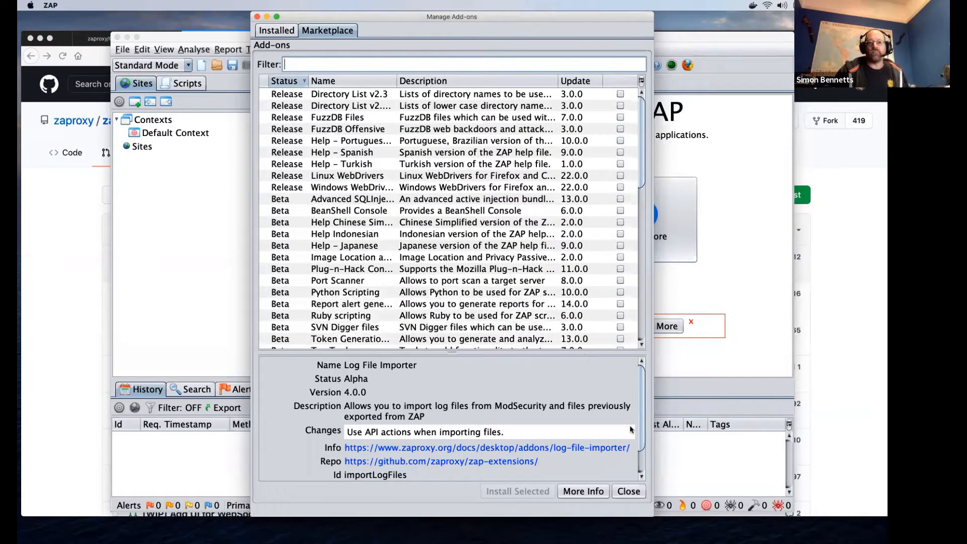
{"action": "left_click", "coordinate": [631, 491]}
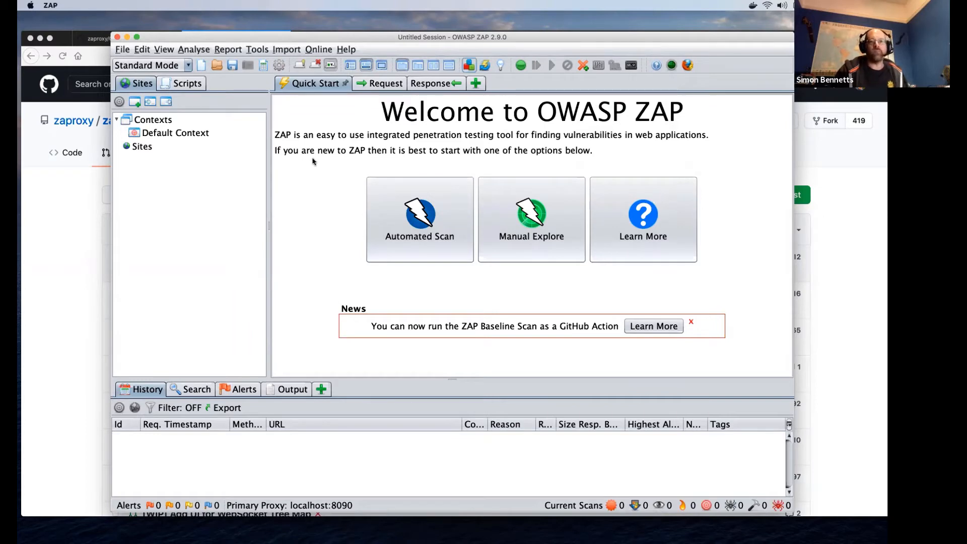
{"action": "left_click", "coordinate": [323, 393]}
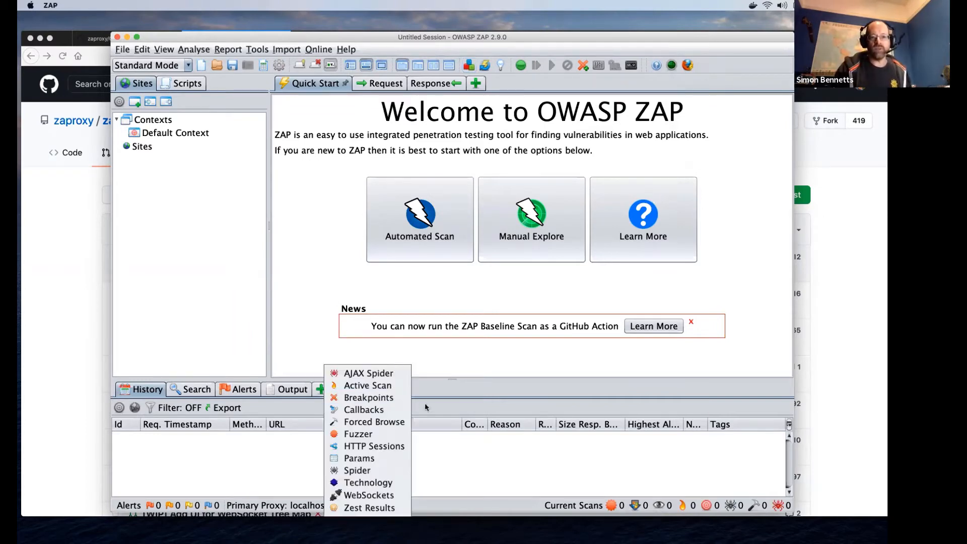
{"action": "left_click", "coordinate": [368, 474]}
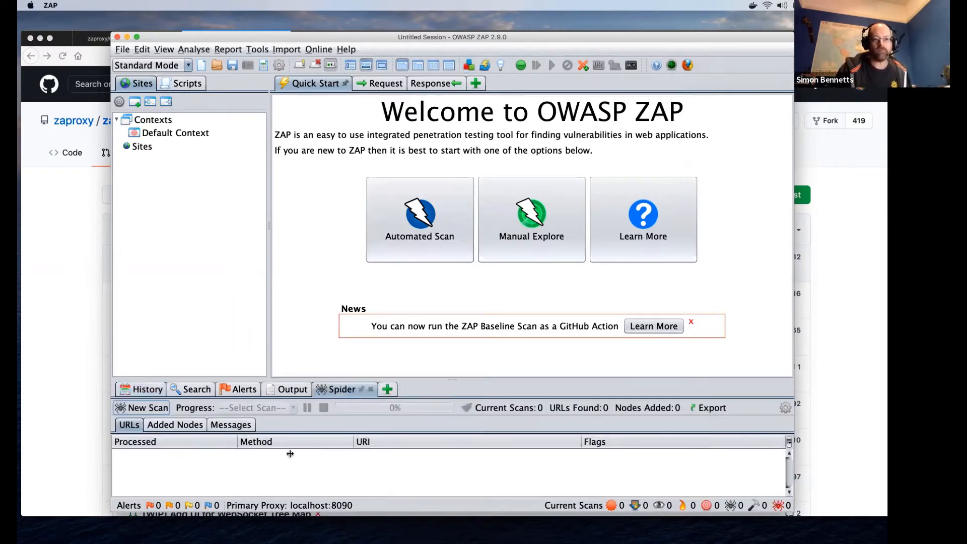
{"action": "left_click", "coordinate": [153, 412]}
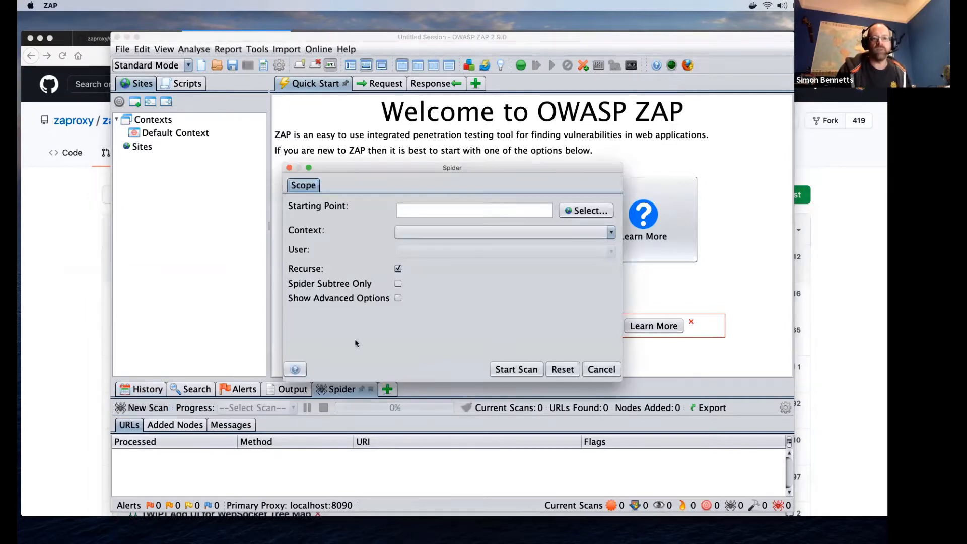
{"action": "left_click", "coordinate": [452, 206]}
{"action": "type", "text": "http://localhost:8080/bodgeit/"}
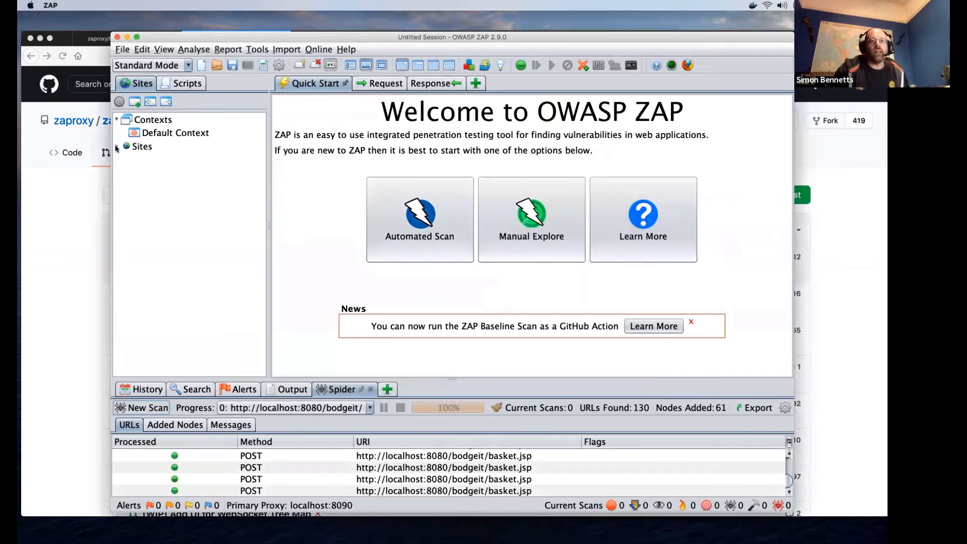
- Expand the bodgeit site in the Sites tree and examine the q parameter in the GET:search.jsp(q) request
{"action": "left_click", "coordinate": [117, 147]}
{"action": "left_click", "coordinate": [125, 160]}
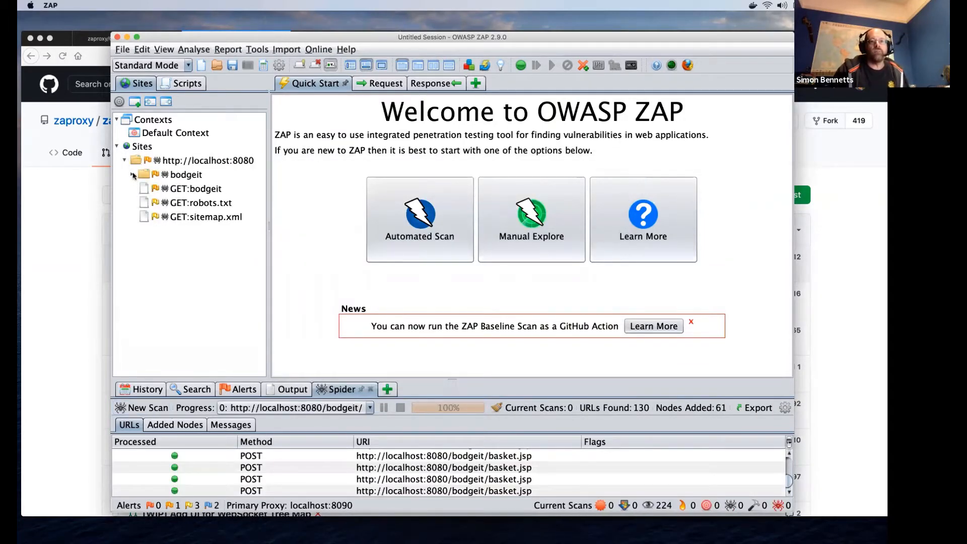
{"action": "left_click", "coordinate": [132, 174]}
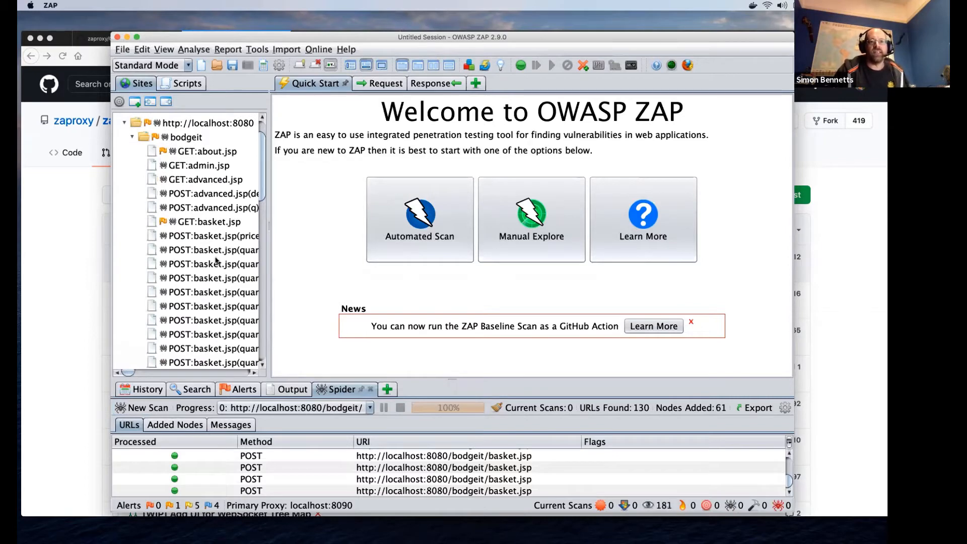
{"action": "scroll", "coordinate": [217, 262], "scroll_direction": "down", "scroll_amount": 10}
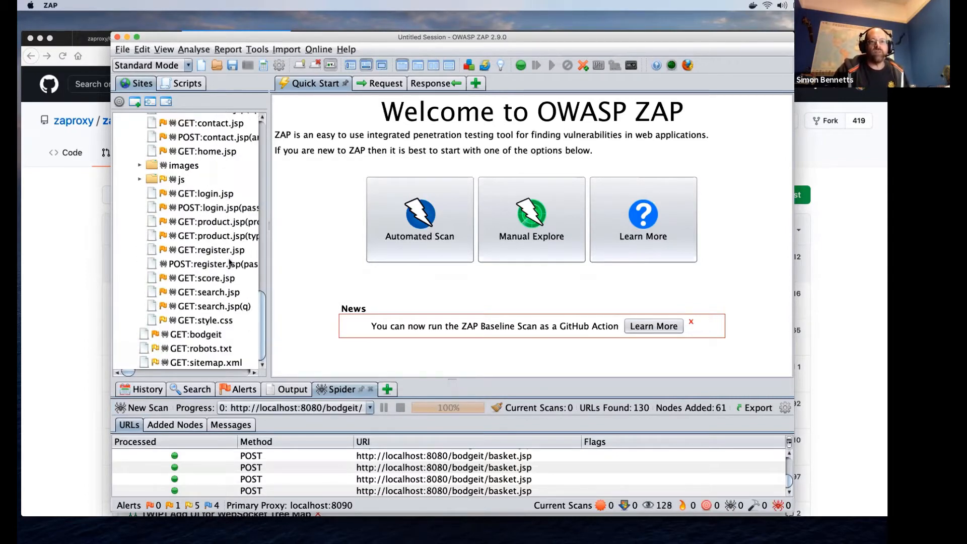
{"action": "left_click", "coordinate": [222, 294]}
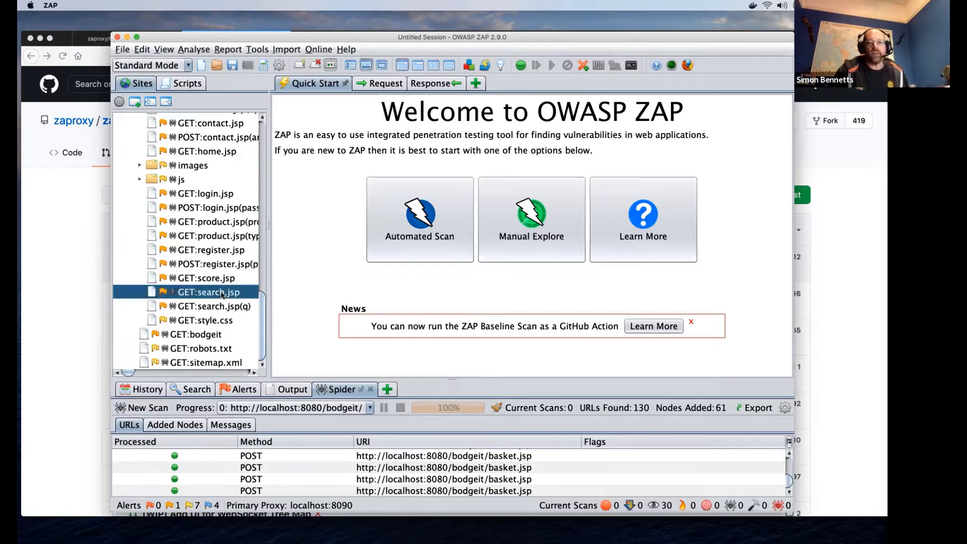
{"action": "left_click", "coordinate": [225, 307]}
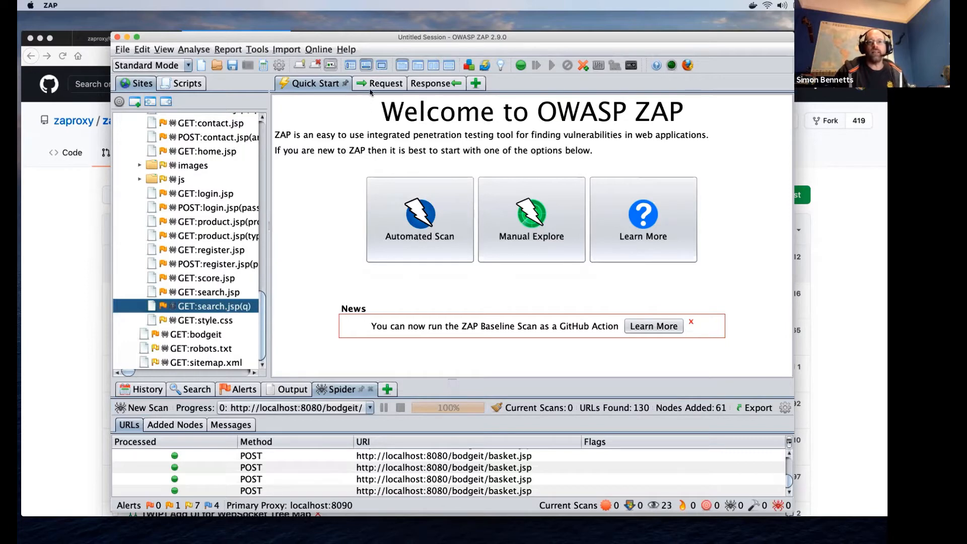
{"action": "left_click", "coordinate": [386, 85]}
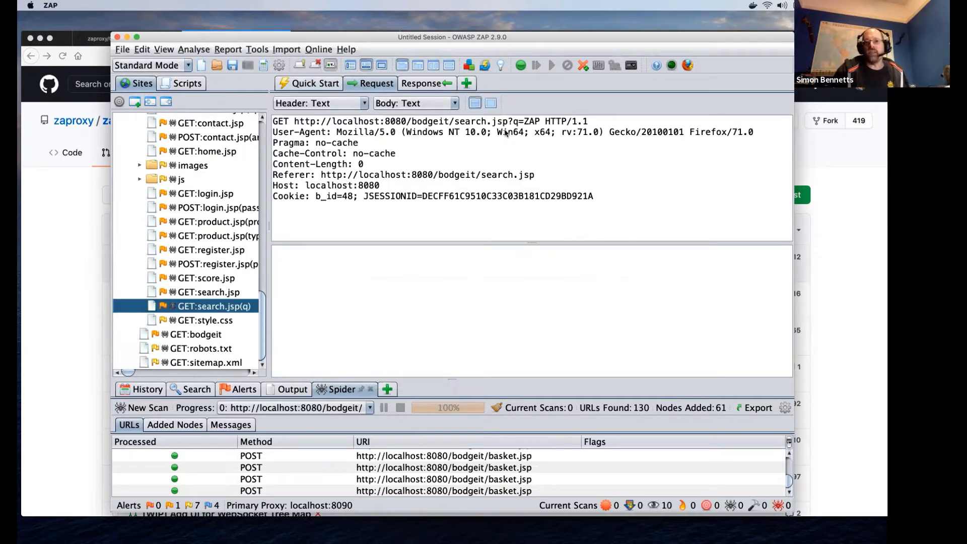
{"action": "left_click_drag", "start_coordinate": [513, 122], "coordinate": [541, 122]}
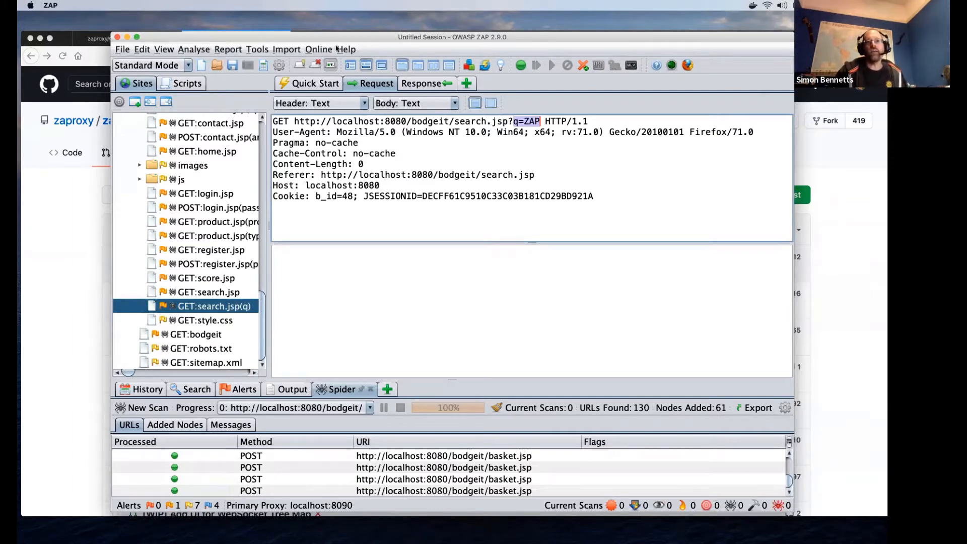
- Add an enabled Form Handler field named q with the value "adifferentvalue" and save the options
{"action": "left_click", "coordinate": [279, 65]}
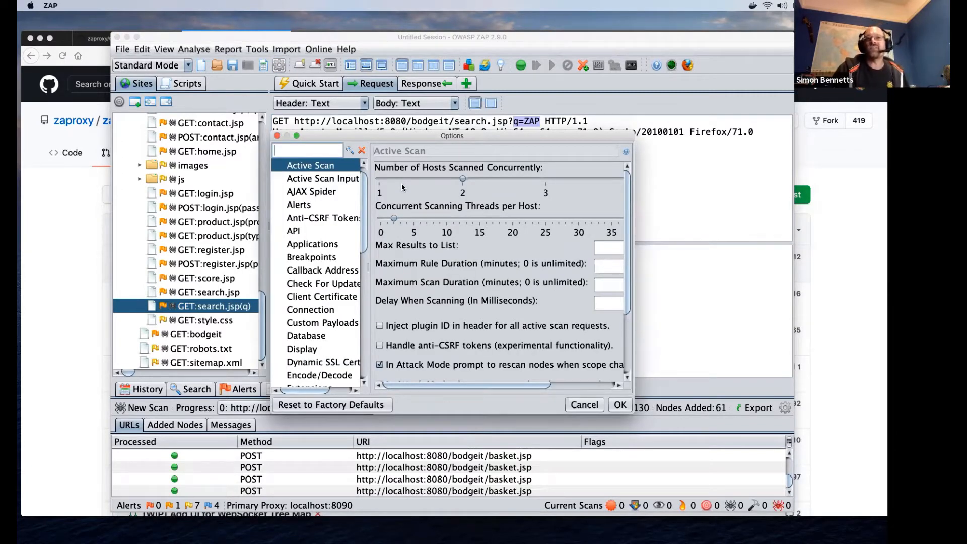
{"action": "scroll", "coordinate": [311, 300], "scroll_direction": "down", "scroll_amount": 5}
{"action": "left_click", "coordinate": [316, 285]}
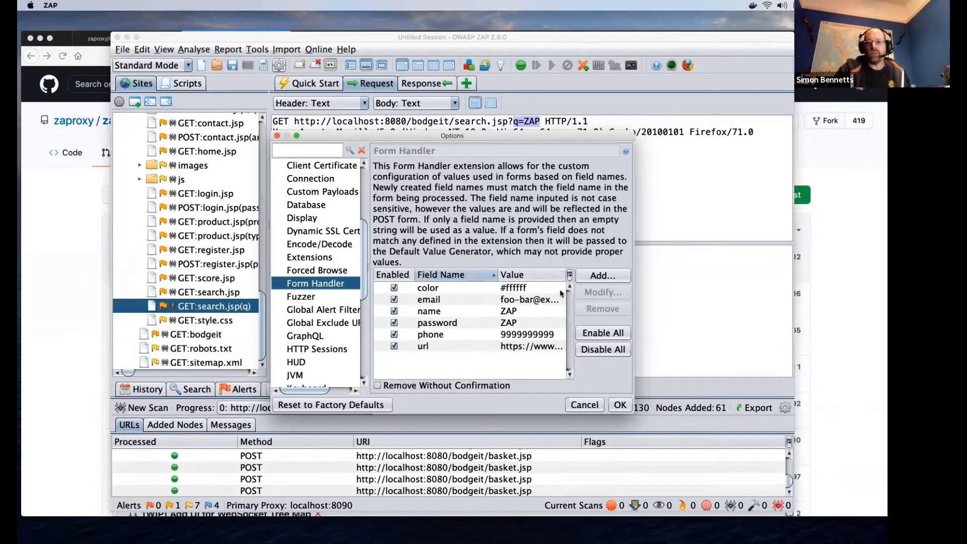
{"action": "left_click", "coordinate": [594, 278]}
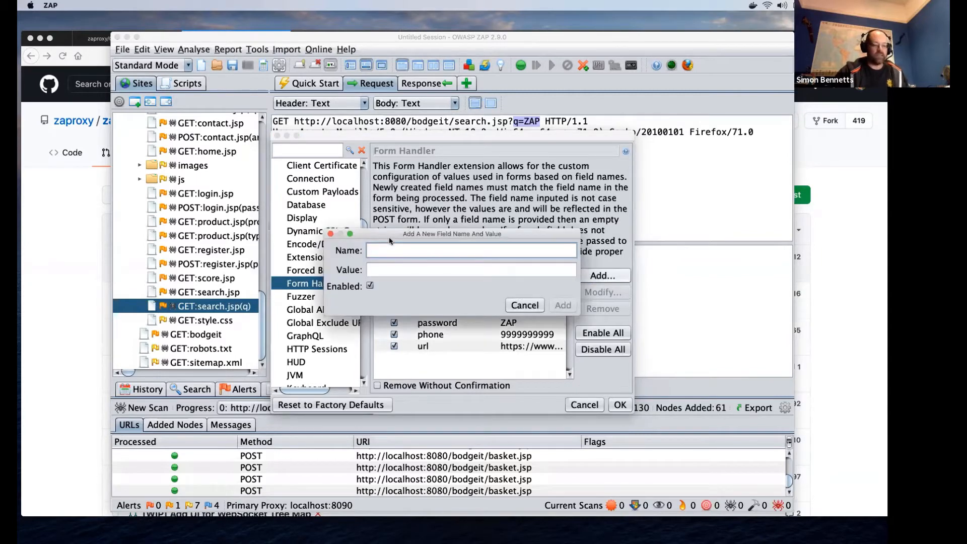
{"action": "type", "text": "q"}
{"action": "key", "text": "Tab"}
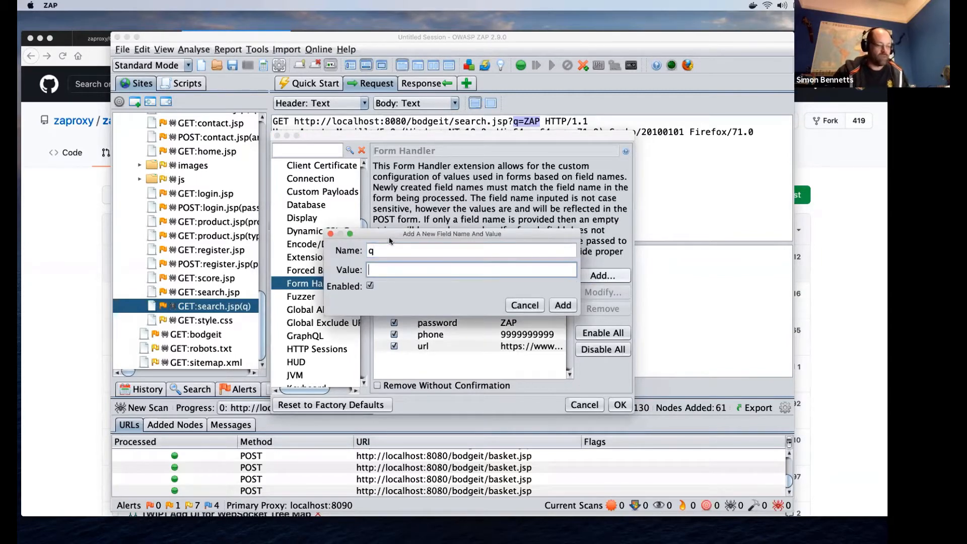
{"action": "type", "text": "adifferentvalue"}
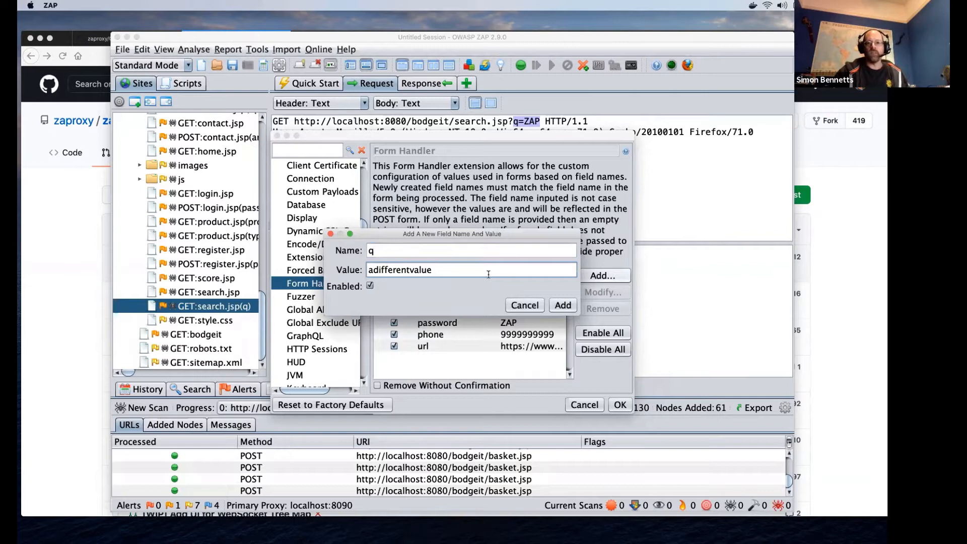
{"action": "left_click", "coordinate": [563, 305]}
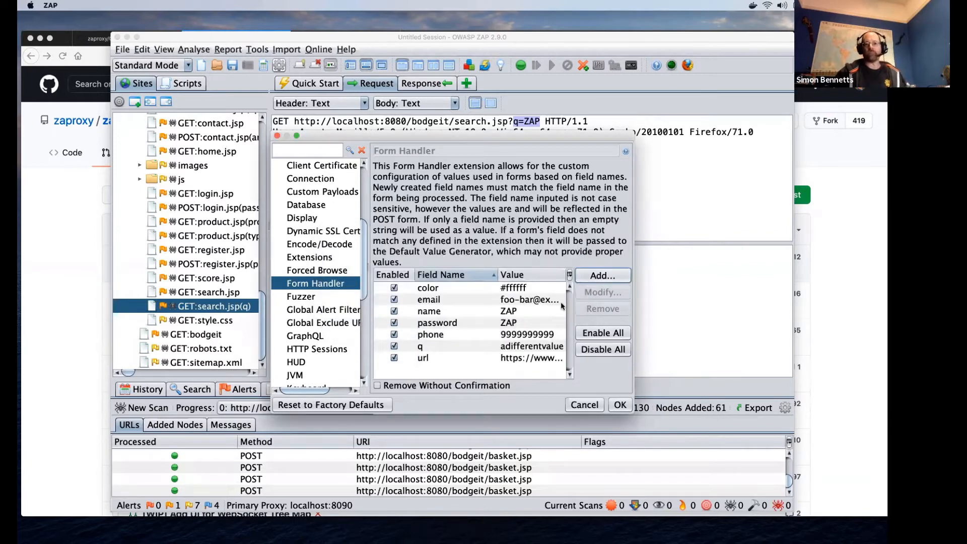
{"action": "left_click", "coordinate": [620, 405]}
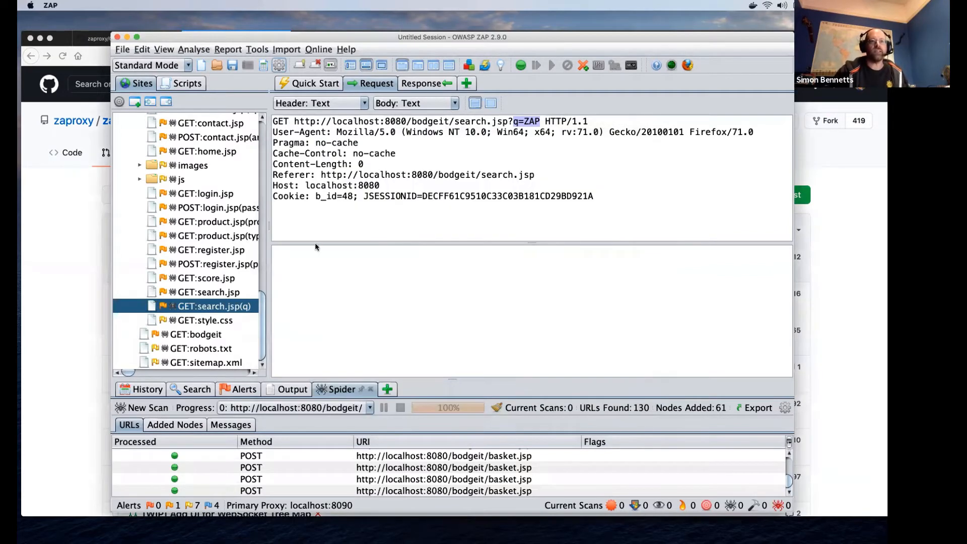
{"action": "left_click", "coordinate": [200, 67]}
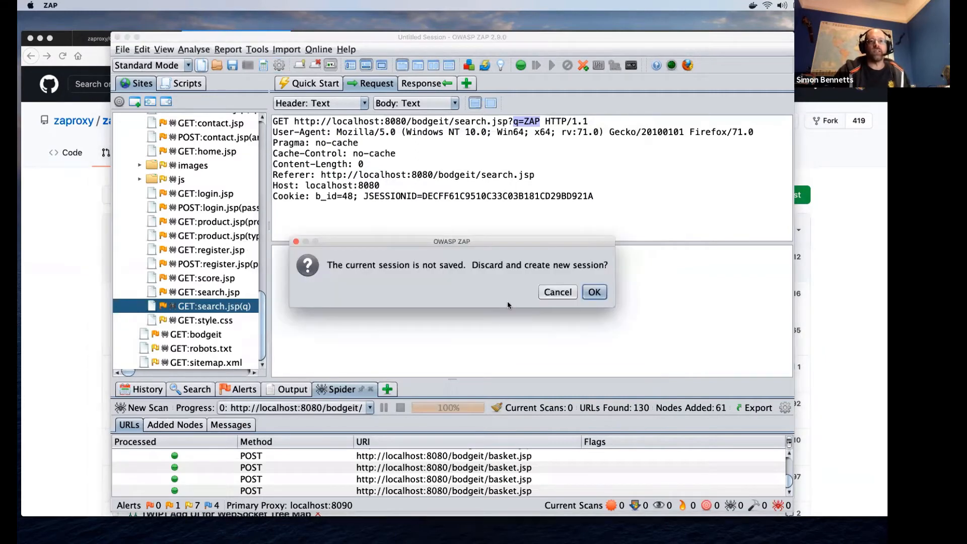
{"action": "left_click", "coordinate": [595, 293]}
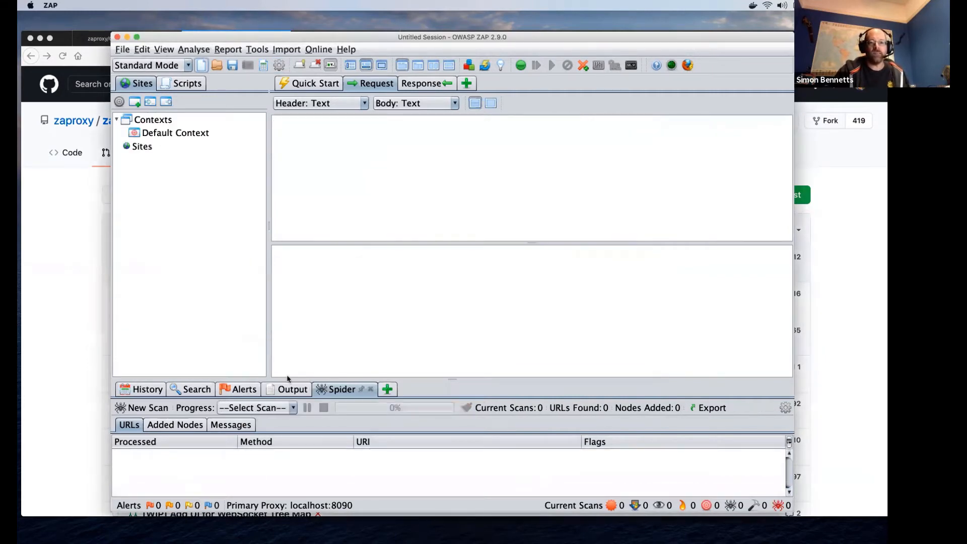
{"action": "left_click", "coordinate": [144, 408]}
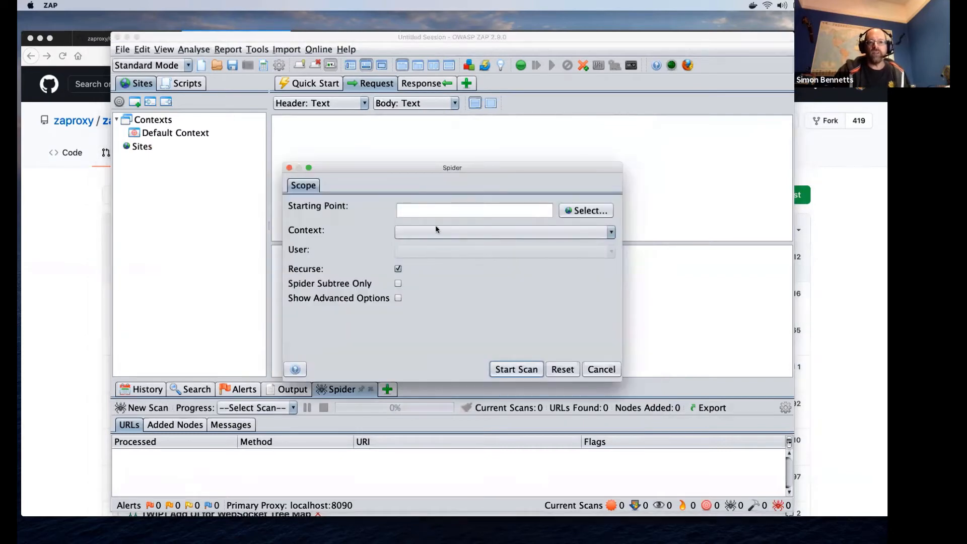
{"action": "left_click", "coordinate": [445, 209]}
{"action": "type", "text": "http://localhost:8080/bodgeit/"}
{"action": "left_click", "coordinate": [517, 369]}
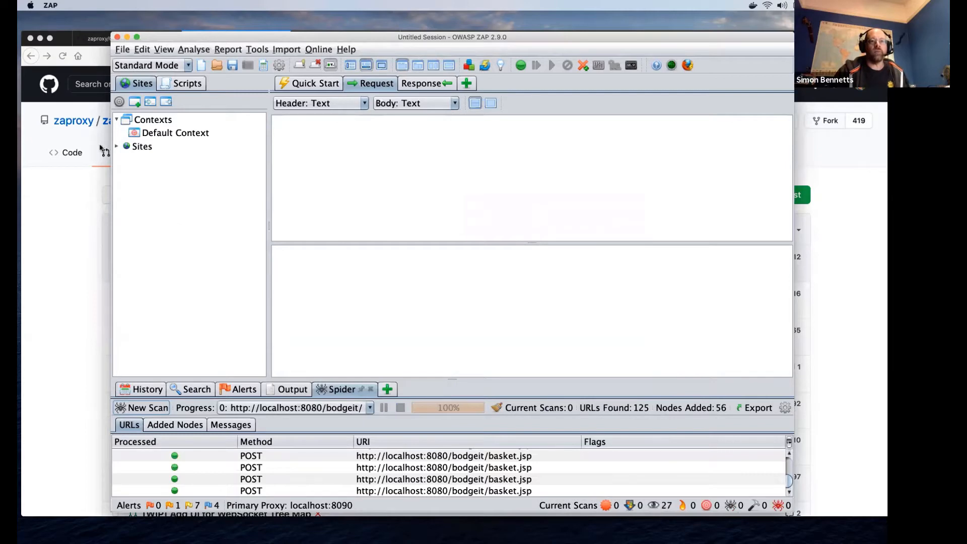
- Expand the newly crawled bodgeit site and check the q parameter value sent in the GET:search.jsp(q) request
{"action": "left_click", "coordinate": [118, 148]}
{"action": "left_click", "coordinate": [124, 160]}
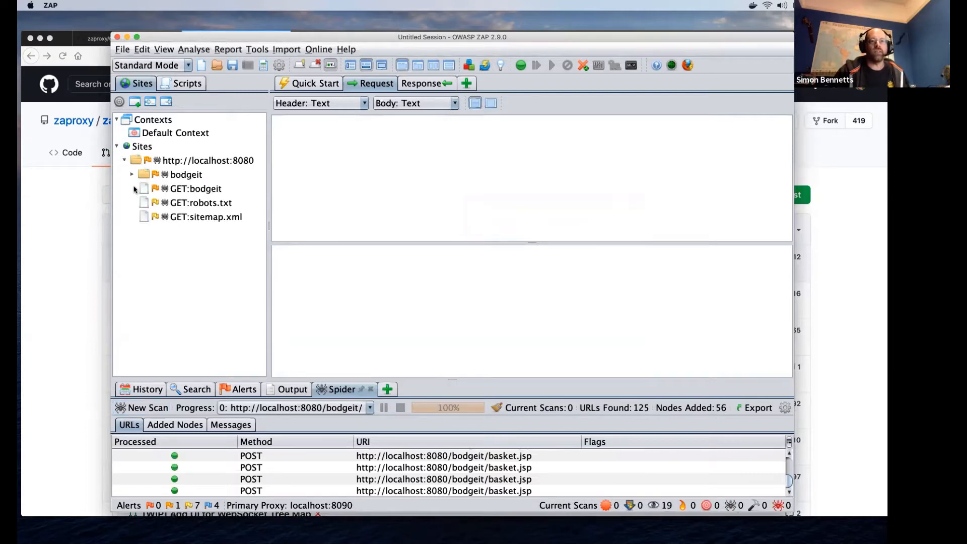
{"action": "left_click", "coordinate": [132, 175]}
{"action": "scroll", "coordinate": [178, 260], "scroll_direction": "down", "scroll_amount": 15}
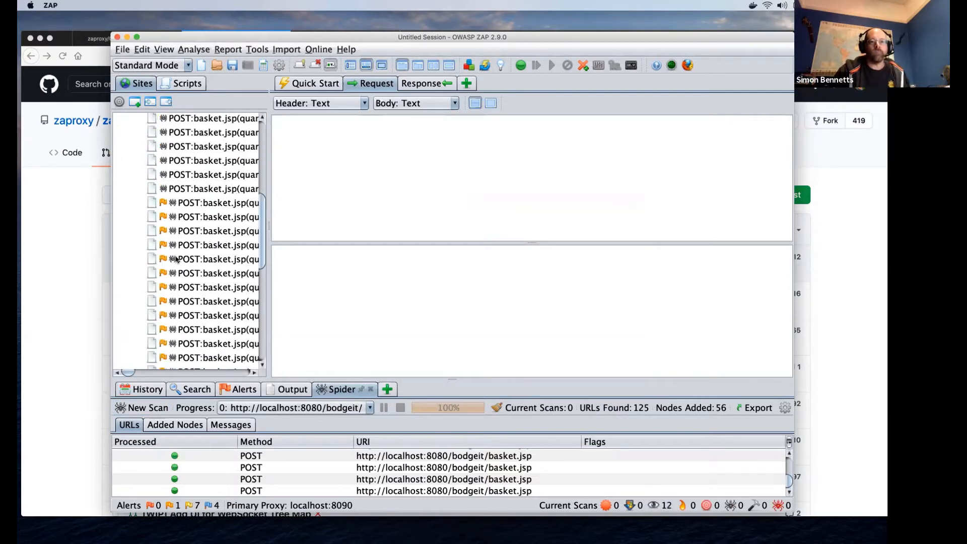
{"action": "left_click", "coordinate": [229, 306]}
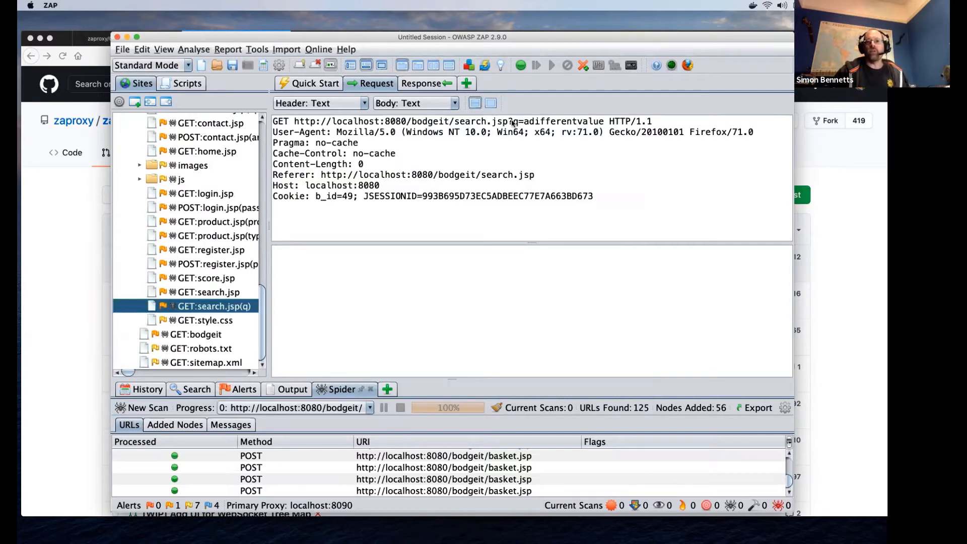
{"action": "left_click_drag", "start_coordinate": [513, 121], "coordinate": [605, 123]}
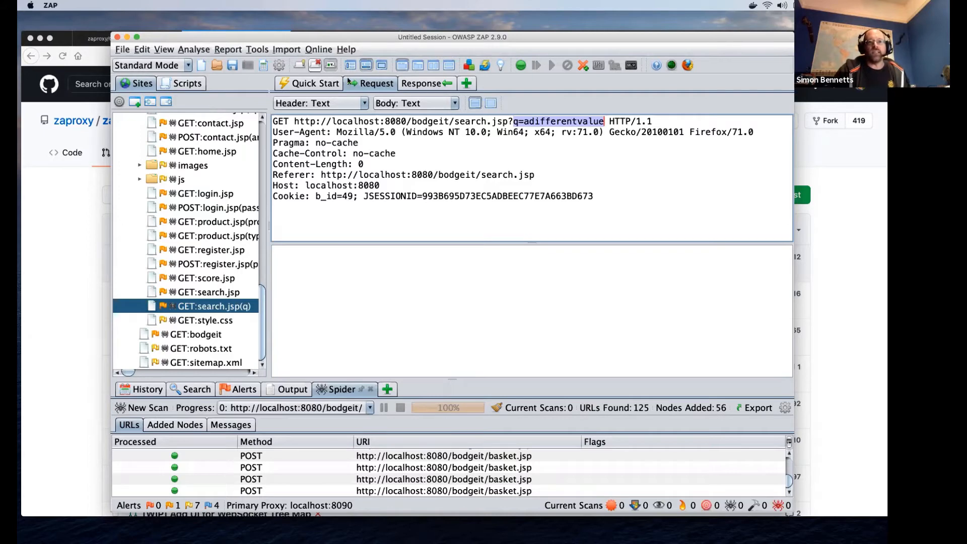
- Review the Form Handler field names and values in the options, then close the dialog
{"action": "left_click", "coordinate": [279, 65]}
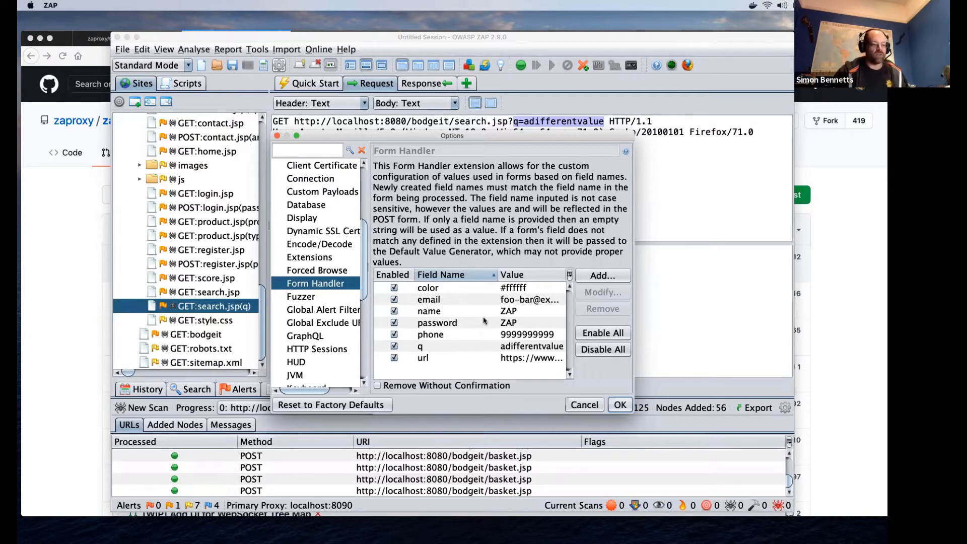
{"action": "key", "text": "Return"}
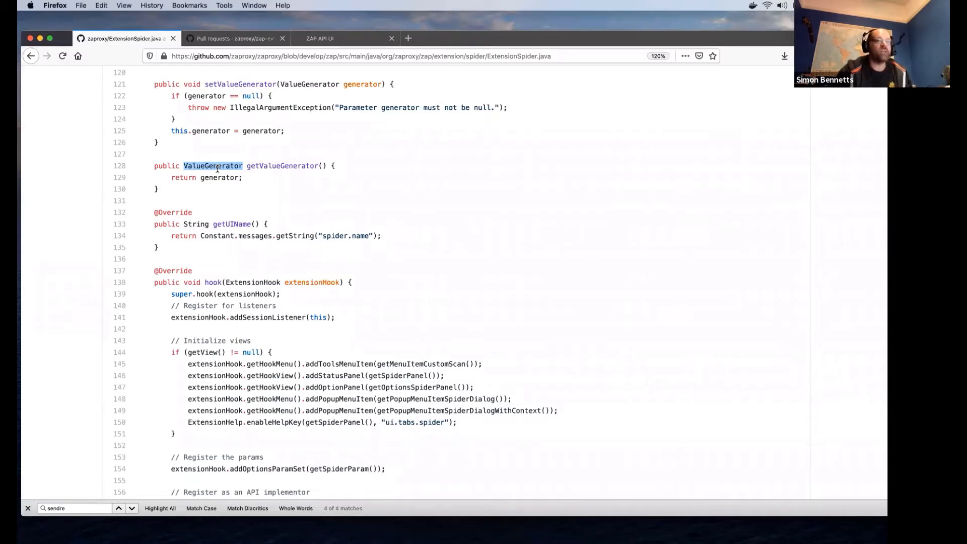
- In the browser, open ExtensionGraphQl.java from the zap-extensions repository and examine how its hook method obtains ExtensionSpider and adds the custom parse filter and parser
{"action": "key", "text": "ctrl+Tab"}
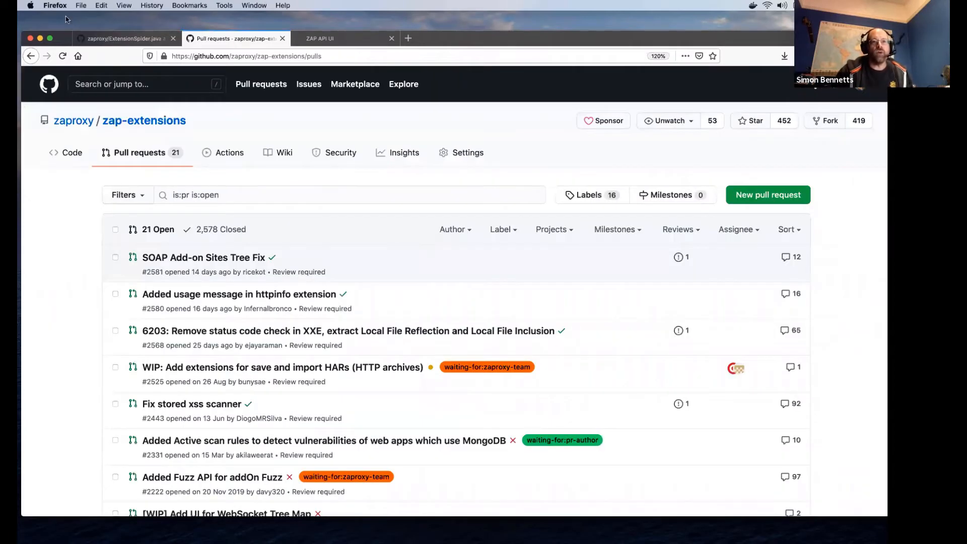
{"action": "left_click", "coordinate": [150, 119]}
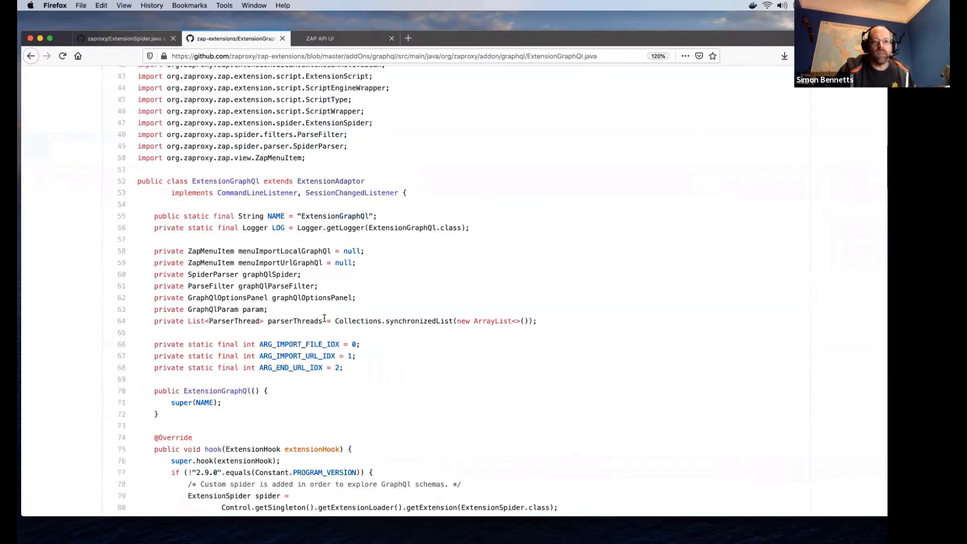
{"action": "scroll", "coordinate": [325, 321], "scroll_direction": "down", "scroll_amount": 3}
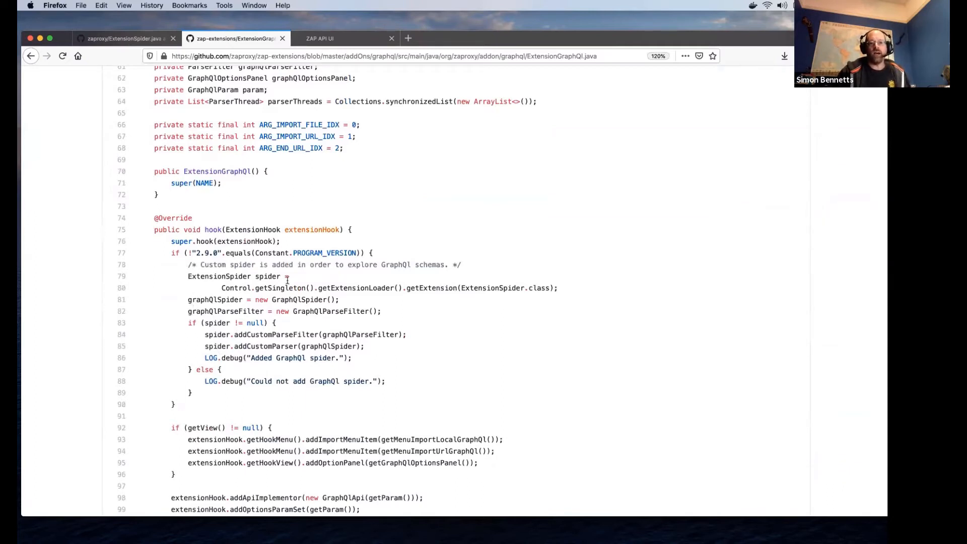
{"action": "left_click_drag", "start_coordinate": [188, 276], "coordinate": [406, 288]}
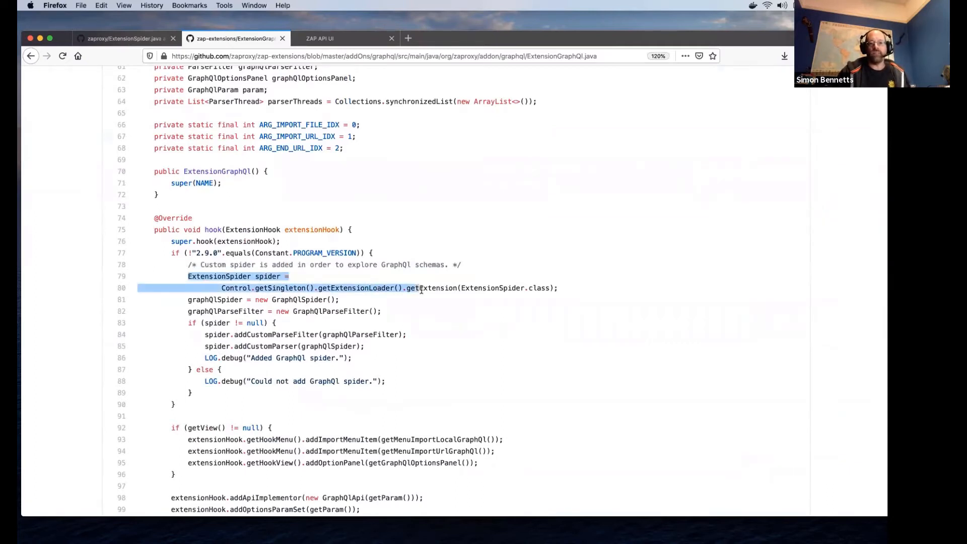
{"action": "left_click", "coordinate": [338, 287]}
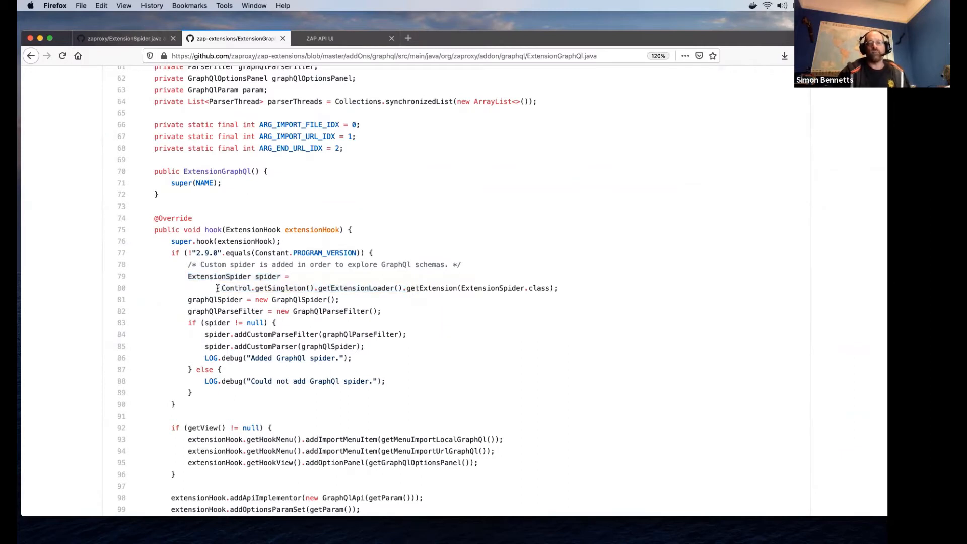
{"action": "left_click_drag", "start_coordinate": [217, 288], "coordinate": [577, 289]}
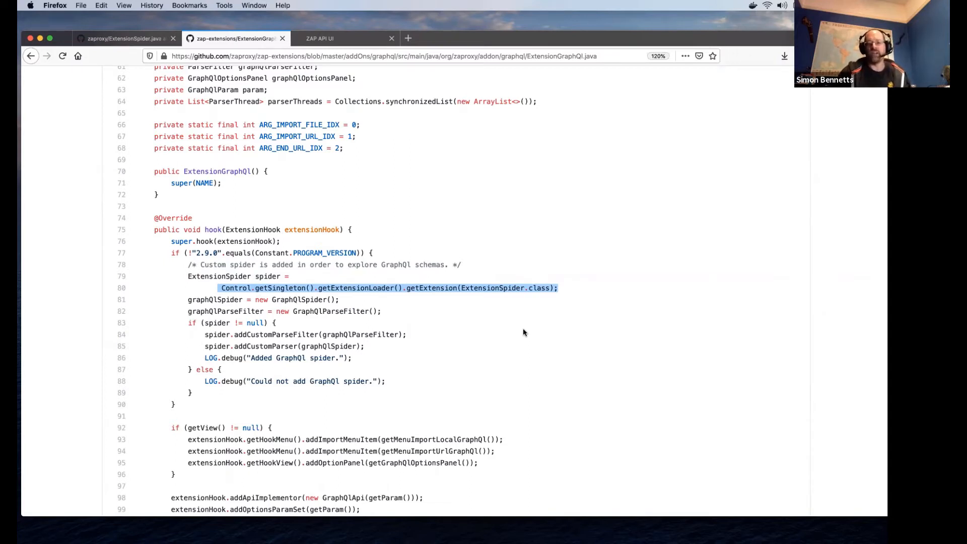
{"action": "left_click", "coordinate": [175, 321]}
{"action": "left_click_drag", "start_coordinate": [175, 321], "coordinate": [277, 323]}
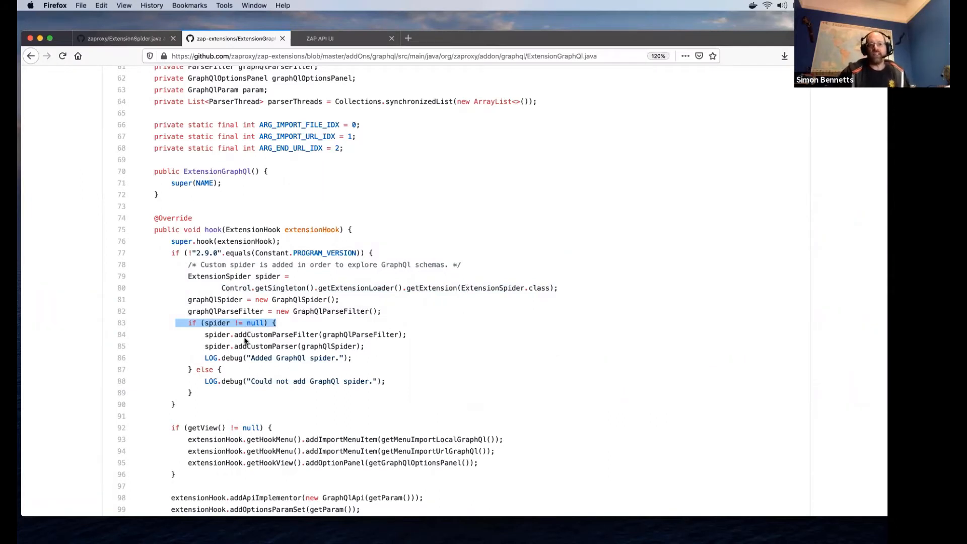
{"action": "left_click_drag", "start_coordinate": [256, 335], "coordinate": [374, 348]}
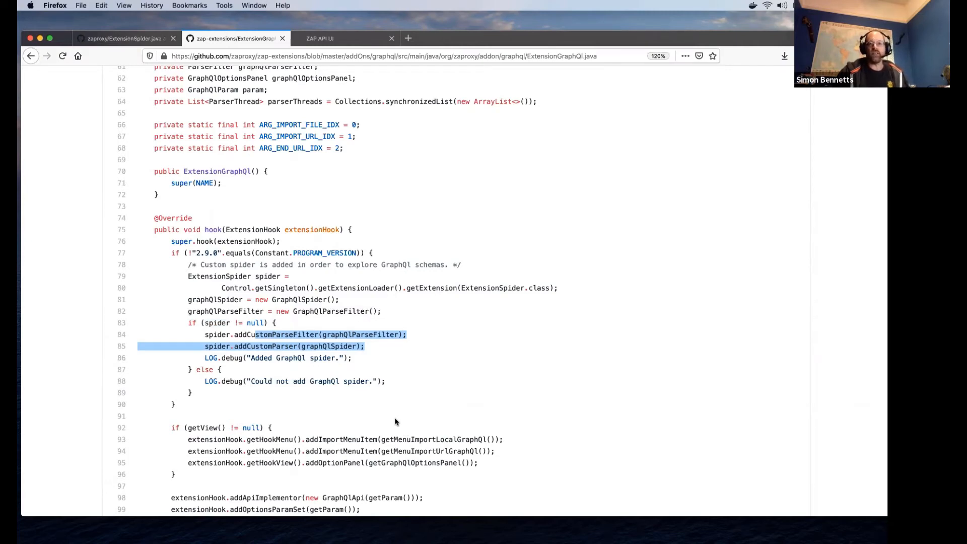
- Switch back to ZAP and review the spidered pages under the bodgeit folder in the Sites tree
{"action": "key", "text": "super+Tab"}
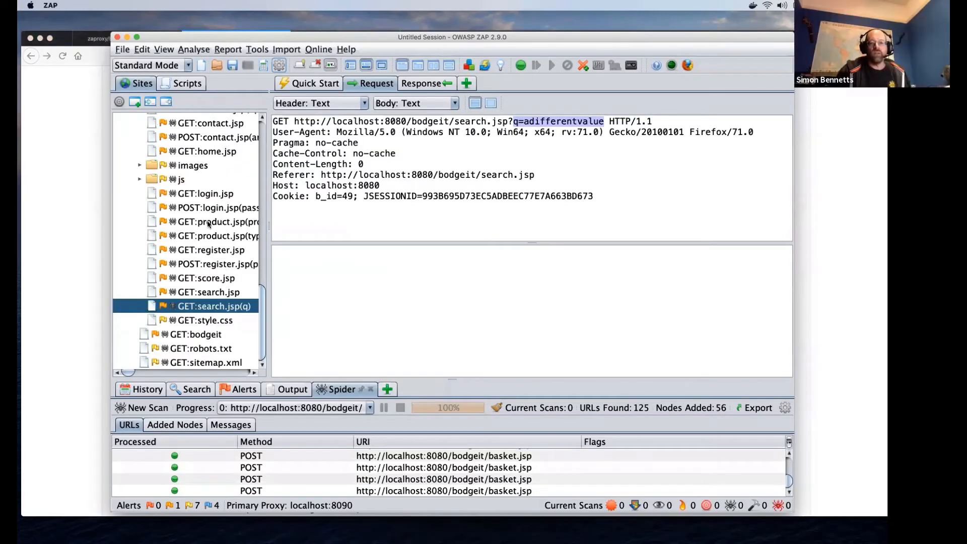
{"action": "scroll", "coordinate": [207, 224], "scroll_direction": "up", "scroll_amount": 15}
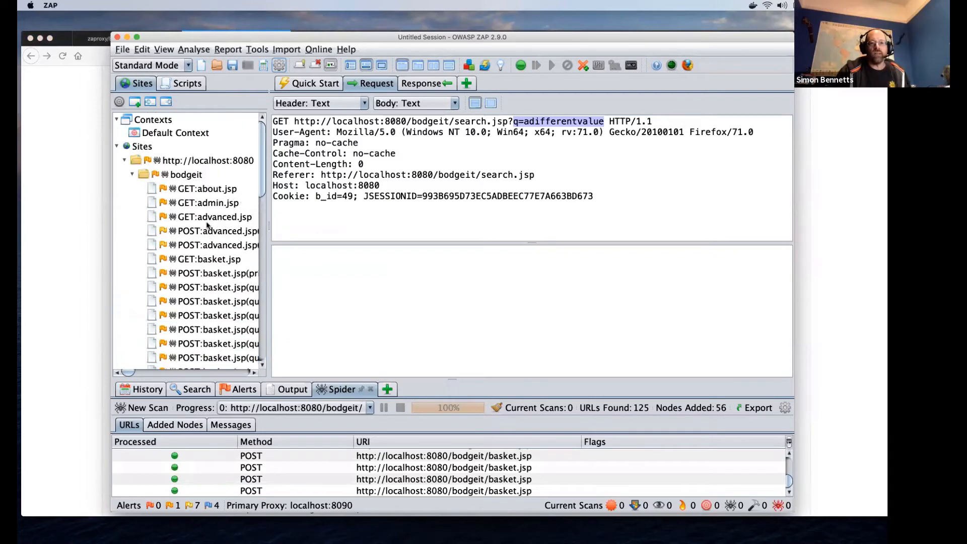
{"action": "left_click", "coordinate": [132, 174]}
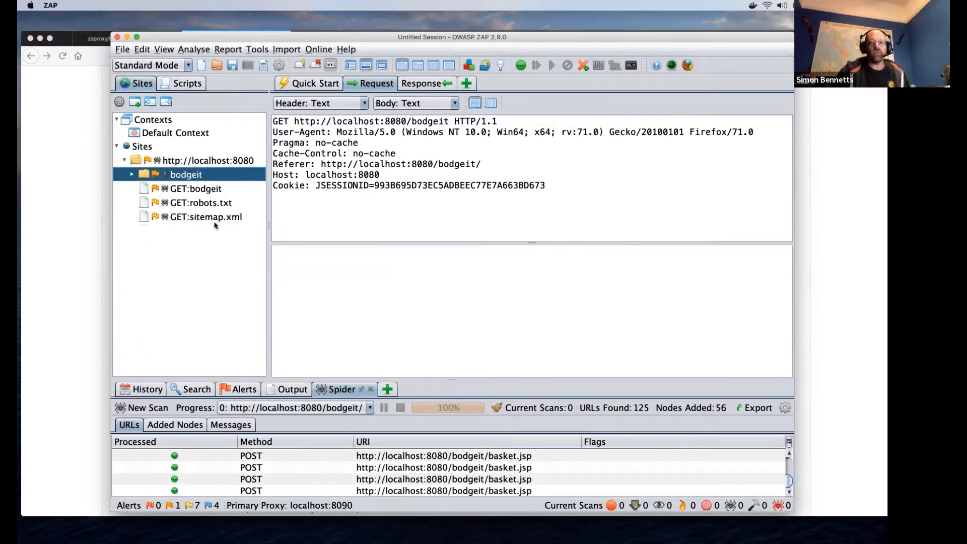
{"action": "left_click", "coordinate": [133, 174]}
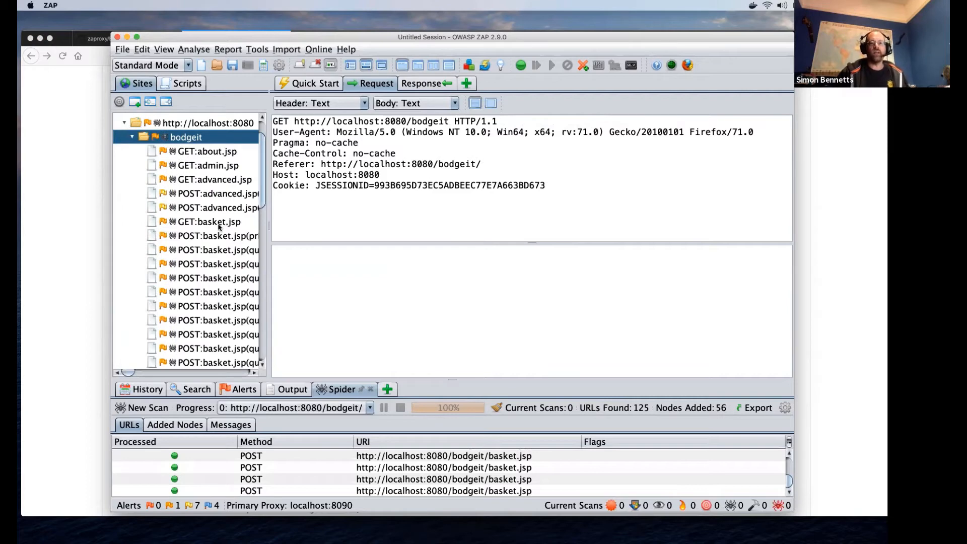
{"action": "scroll", "coordinate": [218, 229], "scroll_direction": "down", "scroll_amount": 5}
{"action": "scroll", "coordinate": [218, 230], "scroll_direction": "down", "scroll_amount": 2}
{"action": "scroll", "coordinate": [218, 229], "scroll_direction": "up", "scroll_amount": 10}
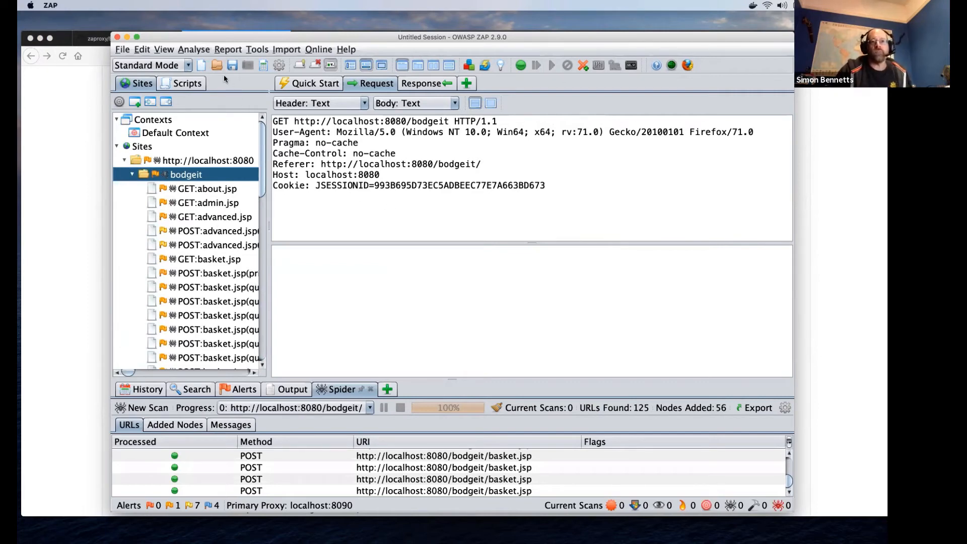
- Discard the current session for a new one and display the Forced Browse view
{"action": "left_click", "coordinate": [201, 65]}
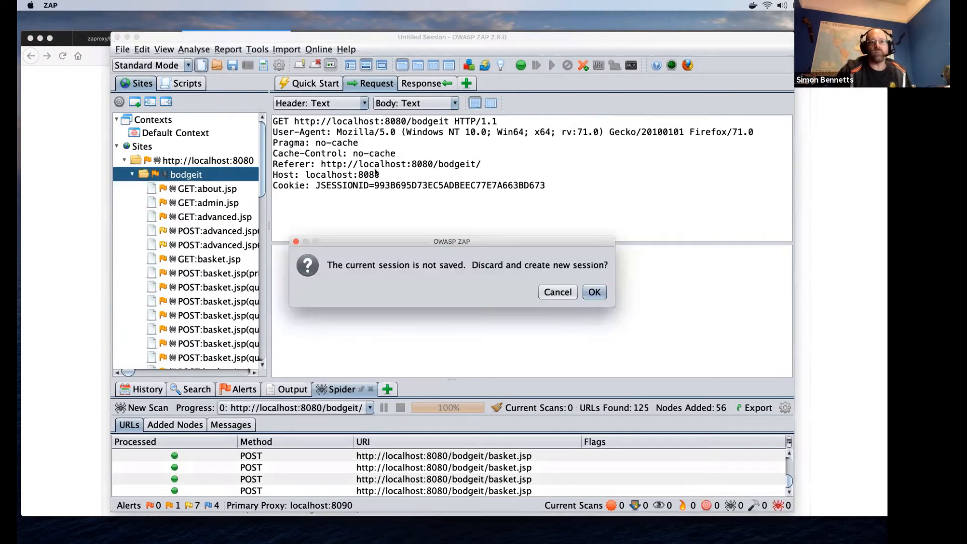
{"action": "left_click", "coordinate": [594, 292]}
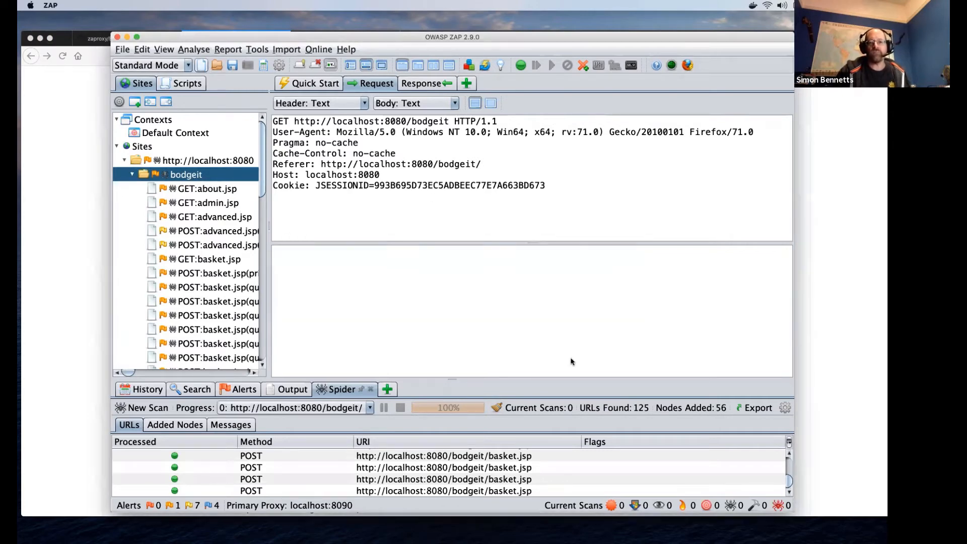
{"action": "left_click", "coordinate": [388, 390]}
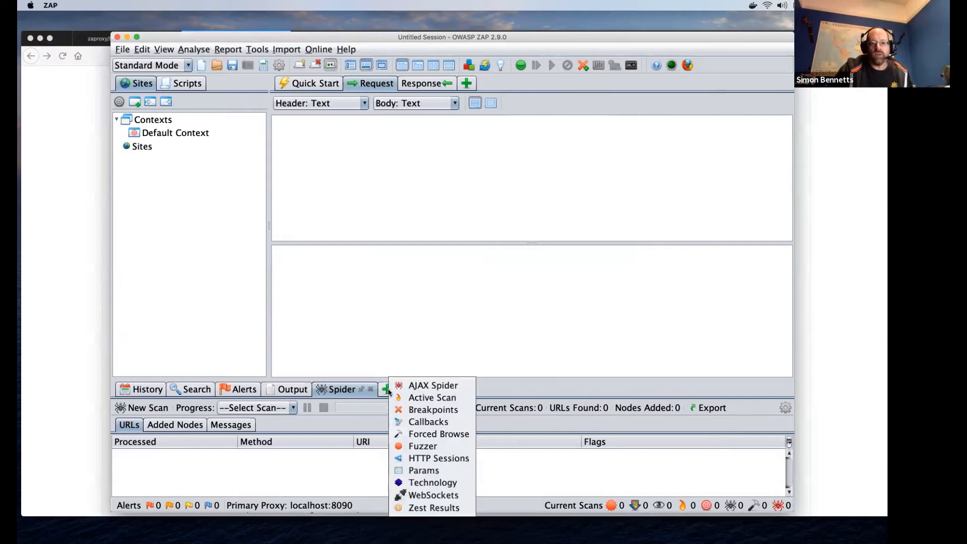
{"action": "left_click", "coordinate": [451, 435]}
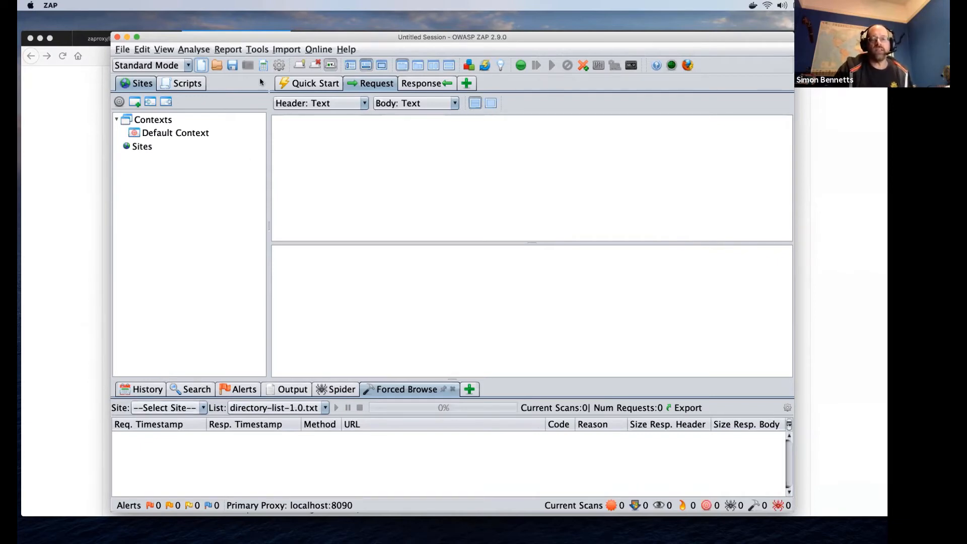
{"action": "key", "text": "super+m"}
{"action": "left_click_drag", "start_coordinate": [86, 151], "coordinate": [235, 151]}
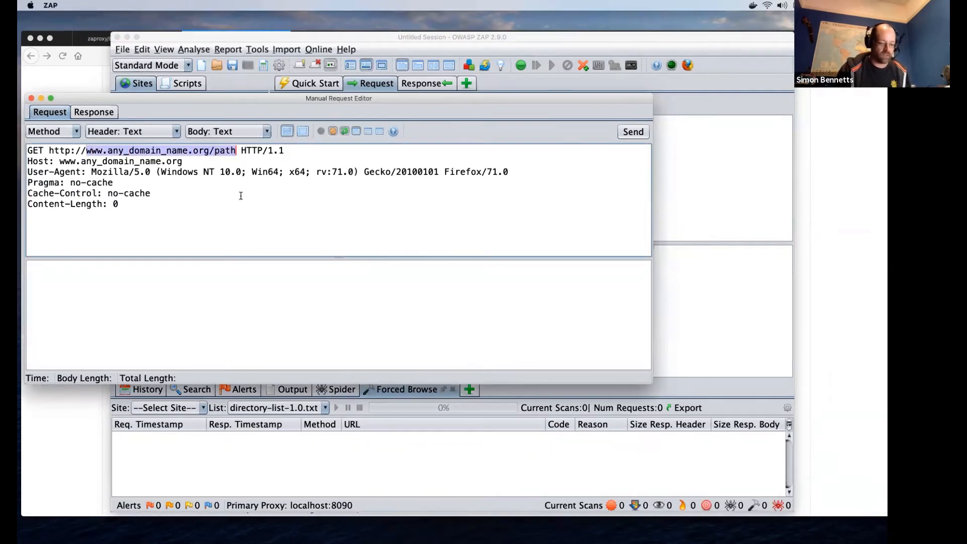
{"action": "type", "text": "localhost:8080/bodgeit/"}
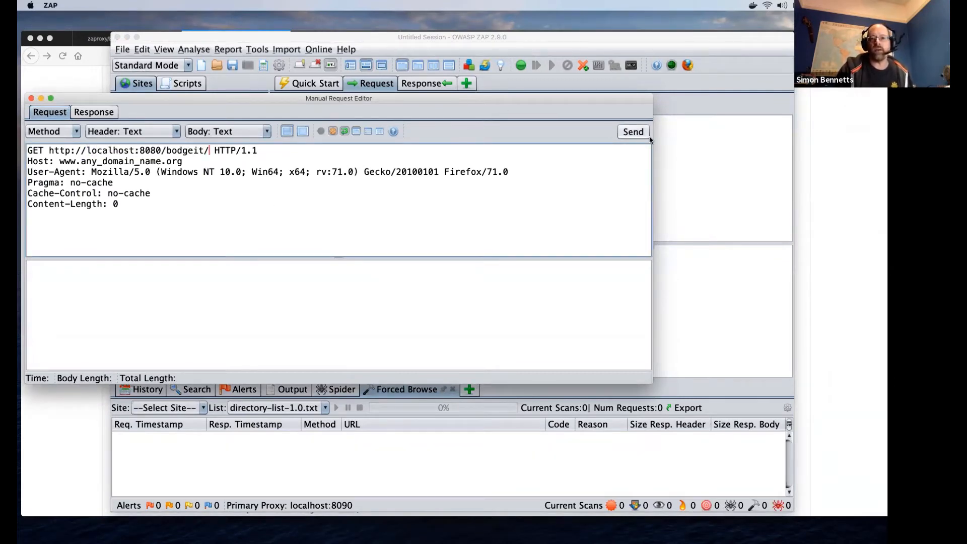
{"action": "left_click", "coordinate": [634, 132]}
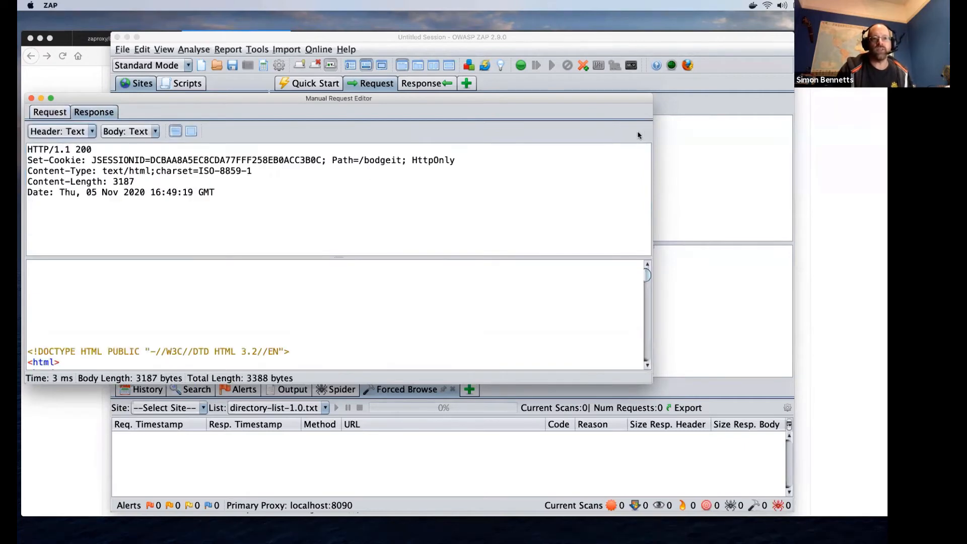
{"action": "left_click", "coordinate": [31, 98]}
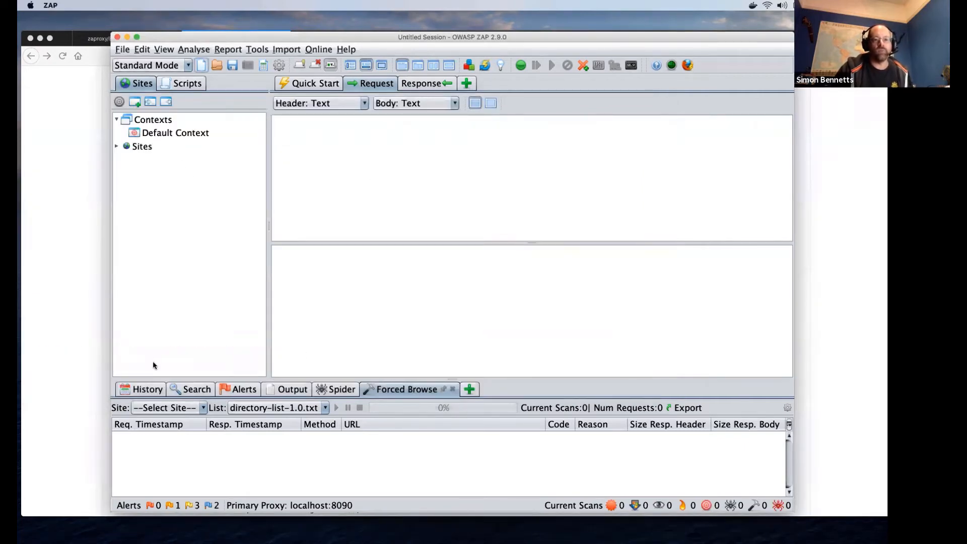
{"action": "left_click", "coordinate": [117, 146]}
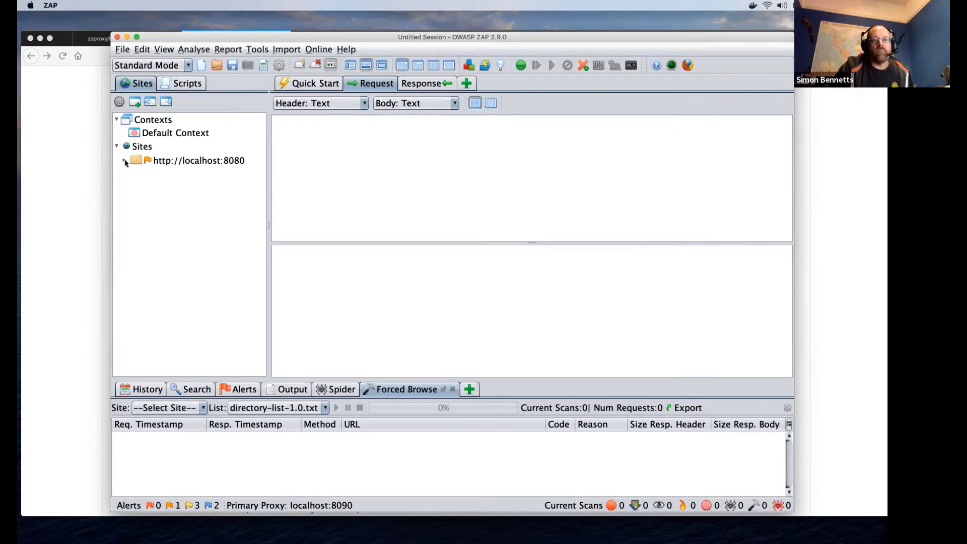
{"action": "left_click", "coordinate": [125, 161]}
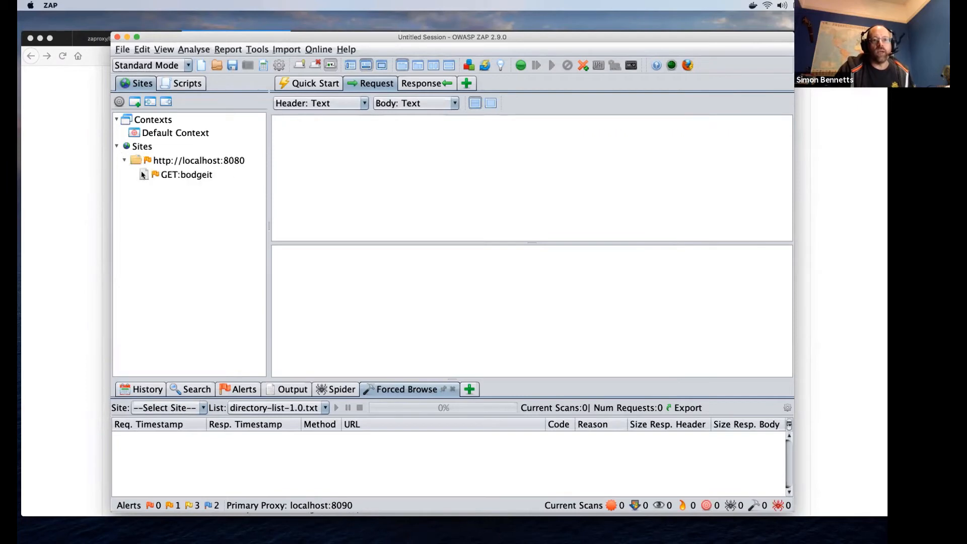
{"action": "right_click", "coordinate": [192, 174]}
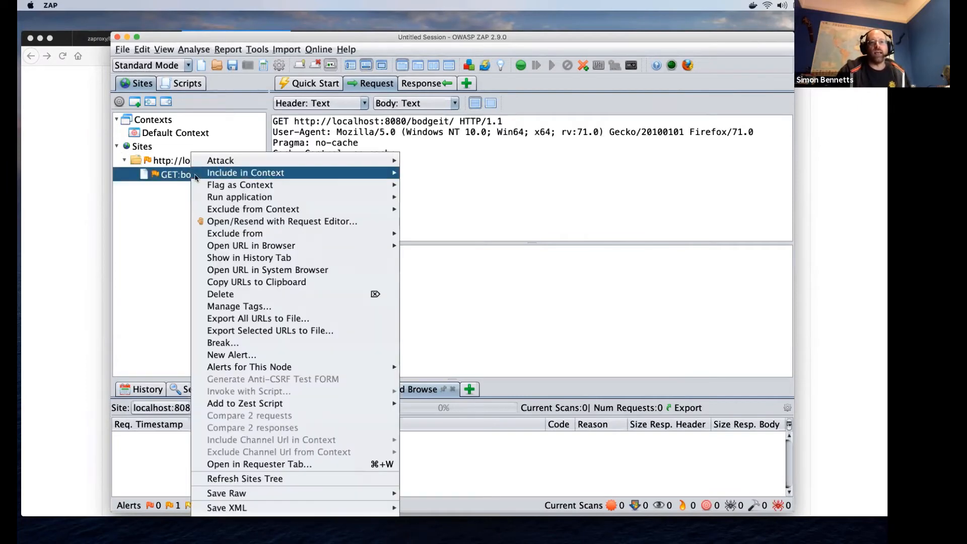
{"action": "mouse_move", "coordinate": [379, 162]}
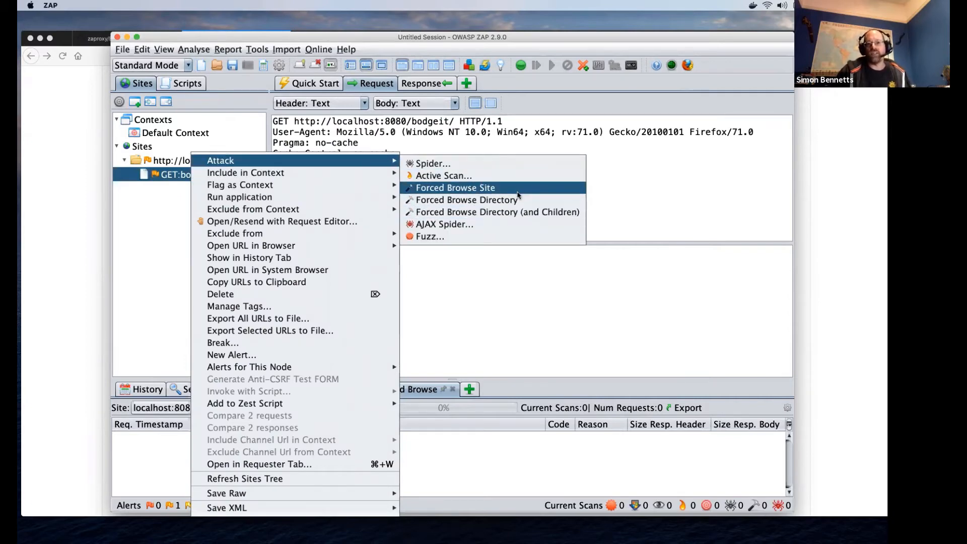
{"action": "left_click", "coordinate": [536, 214]}
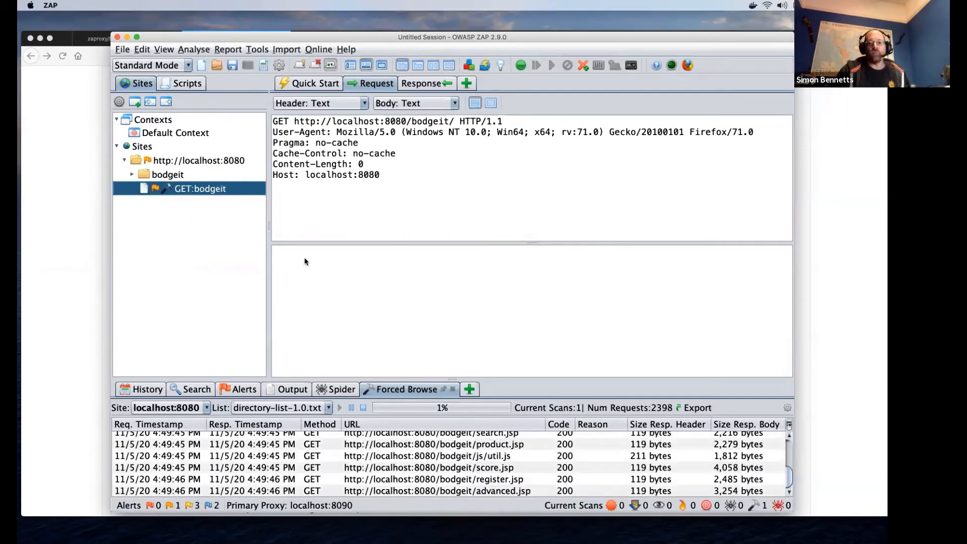
- Expand the bodgeit and js folders and examine the forced browse requests for about.jsp, advanced.jsp and basket.jsp
{"action": "left_click", "coordinate": [133, 175]}
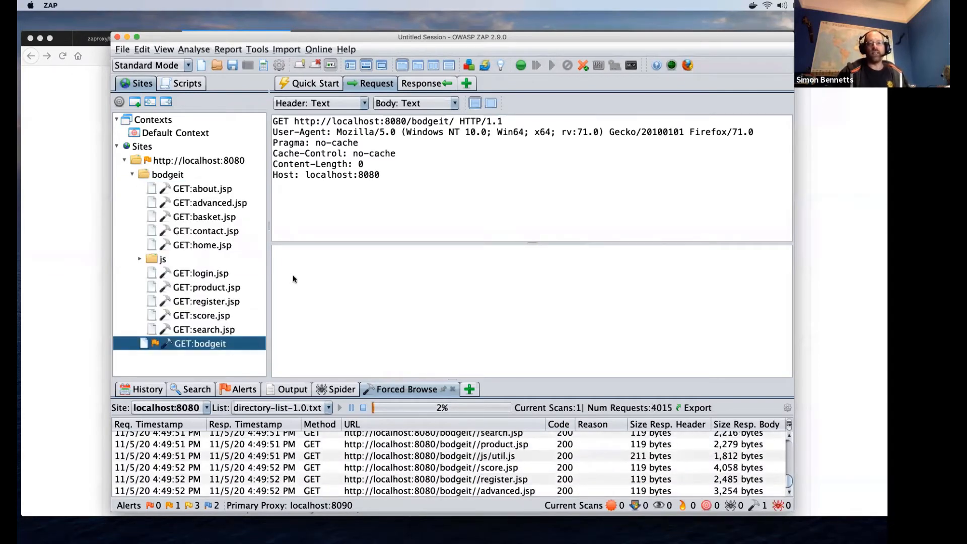
{"action": "left_click", "coordinate": [139, 259]}
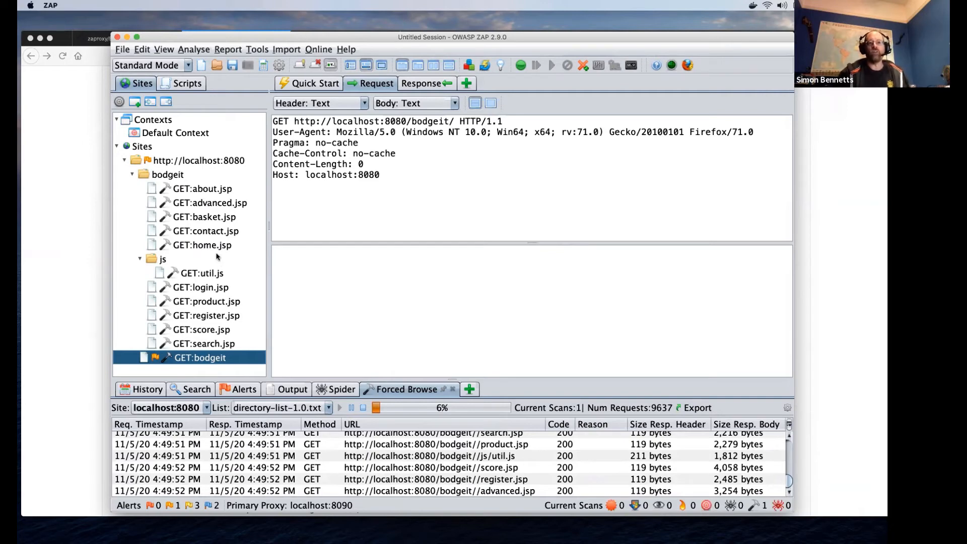
{"action": "left_click", "coordinate": [168, 191]}
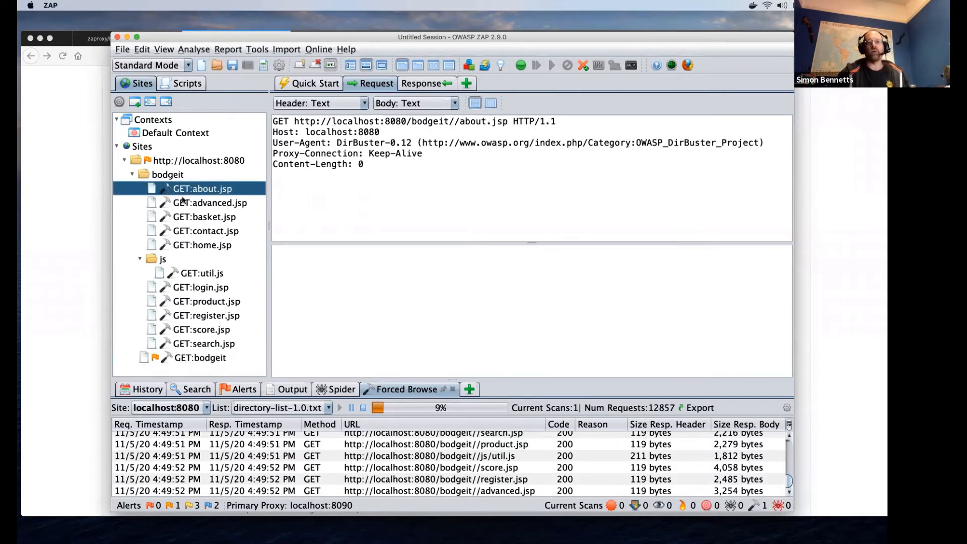
{"action": "left_click", "coordinate": [182, 202]}
{"action": "left_click", "coordinate": [203, 219]}
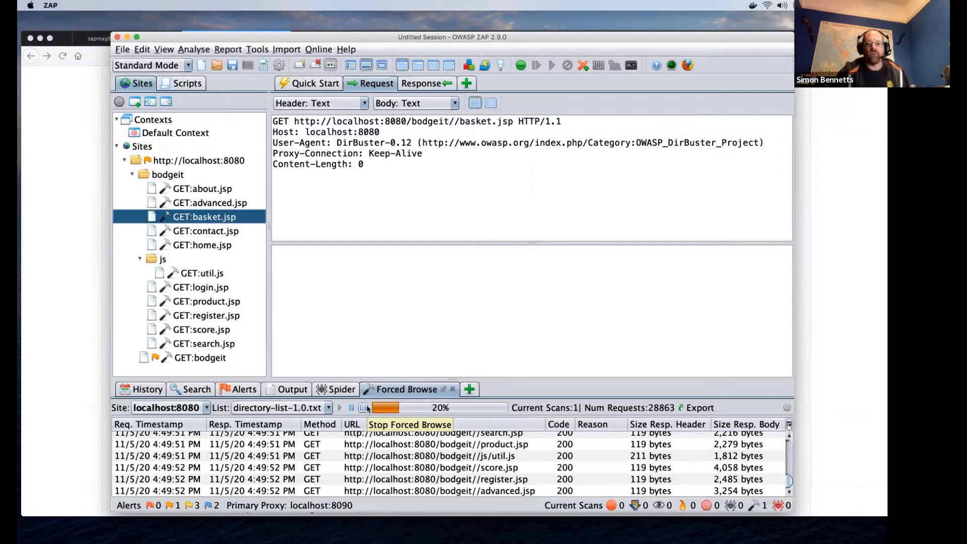
- Review the available forced browse lists and the Forced Browse options, including the custom file chooser, and close them without adding a file
{"action": "left_click", "coordinate": [309, 407]}
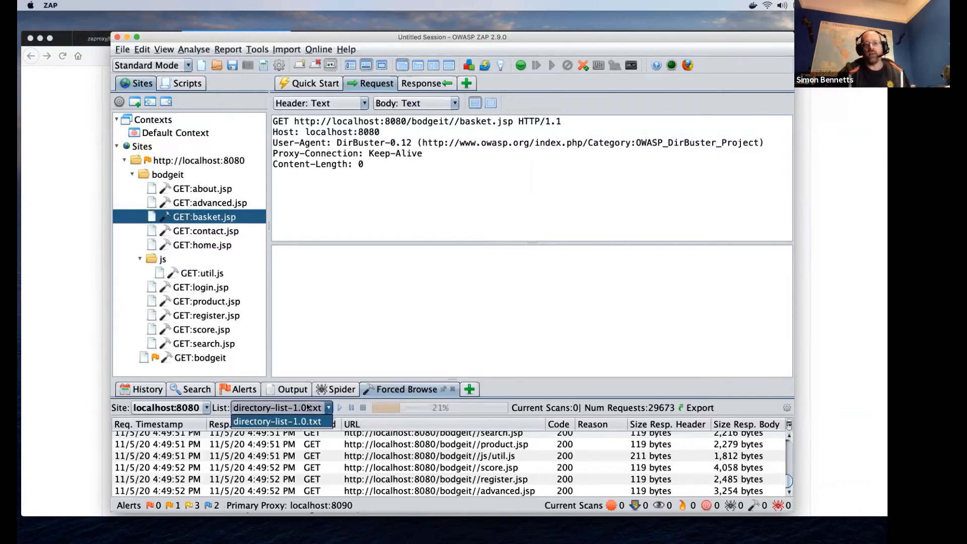
{"action": "left_click", "coordinate": [308, 422]}
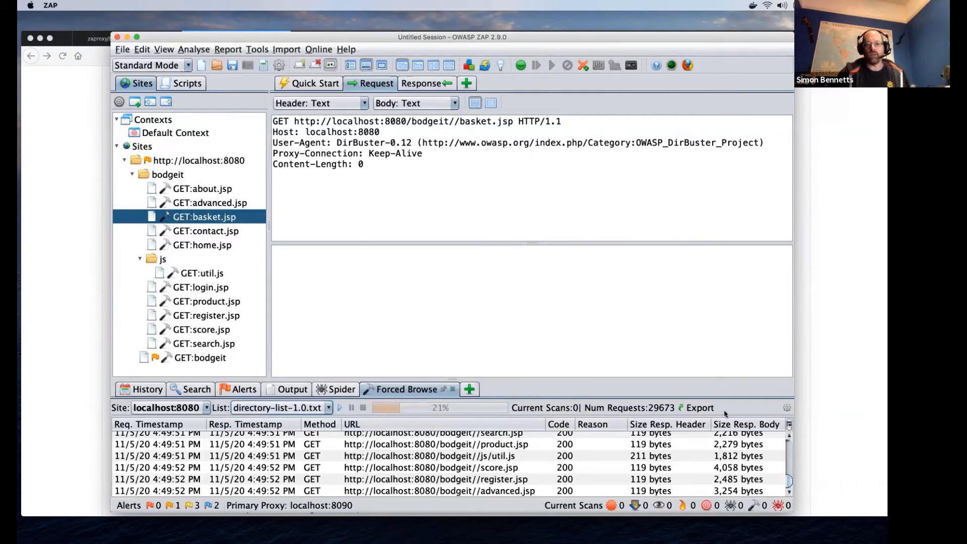
{"action": "left_click", "coordinate": [786, 408]}
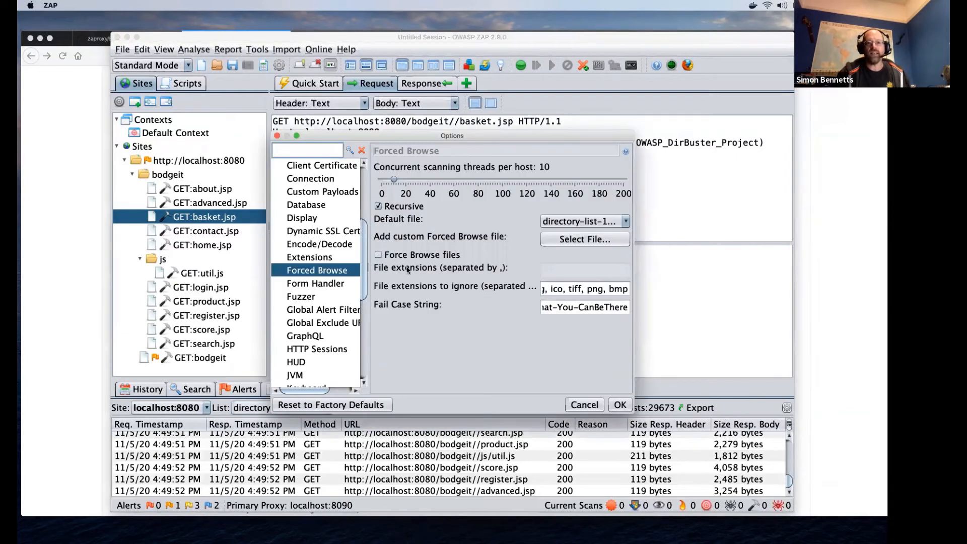
{"action": "left_click", "coordinate": [596, 240]}
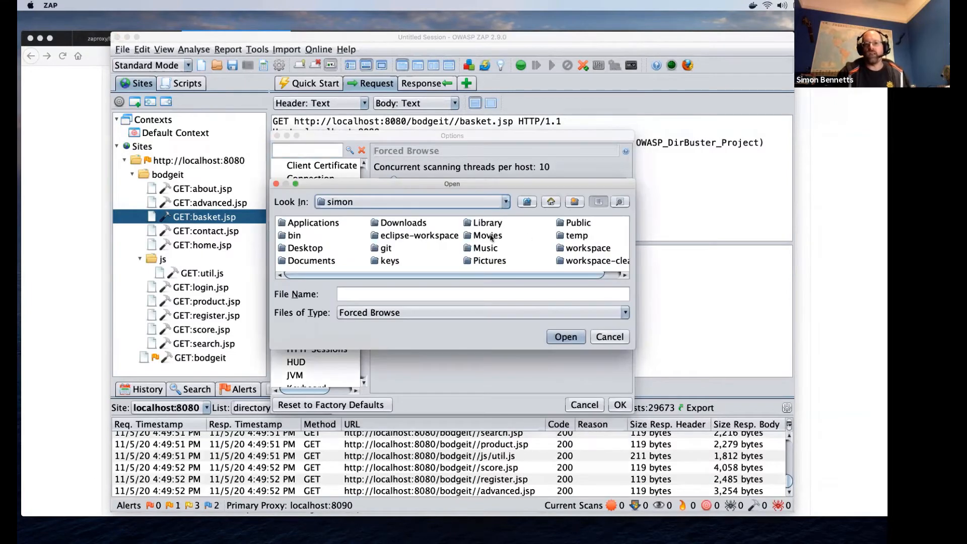
{"action": "left_click", "coordinate": [608, 339]}
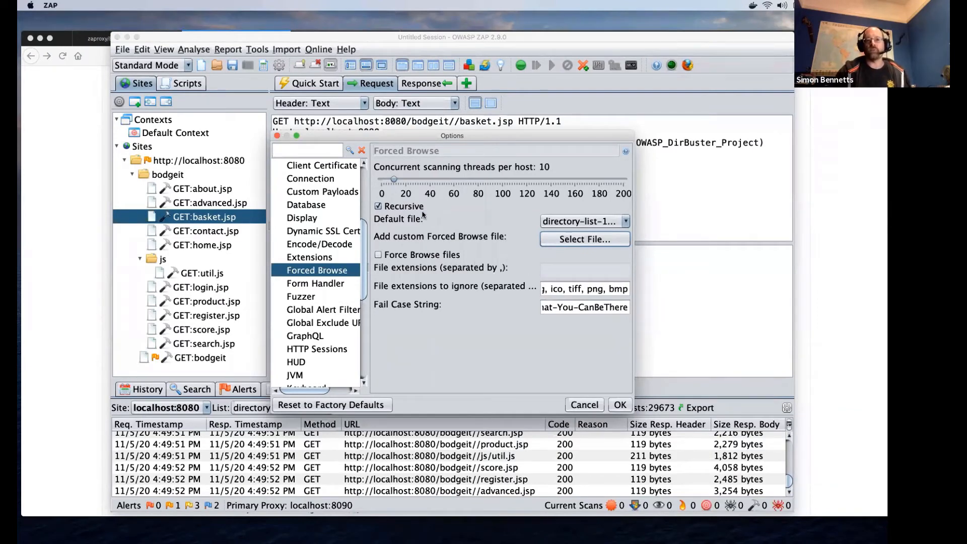
{"action": "left_click", "coordinate": [278, 136]}
- Filter the add-on Marketplace by "force" and examine the Directory List v2.3, Directory List v2.3 LC and SVN Digger files add-ons
{"action": "left_click", "coordinate": [469, 66]}
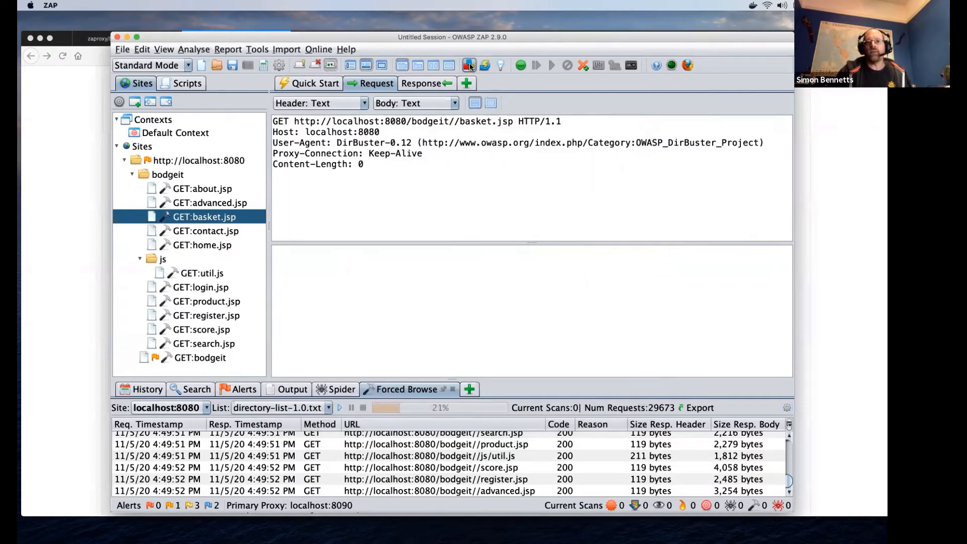
{"action": "left_click", "coordinate": [395, 63]}
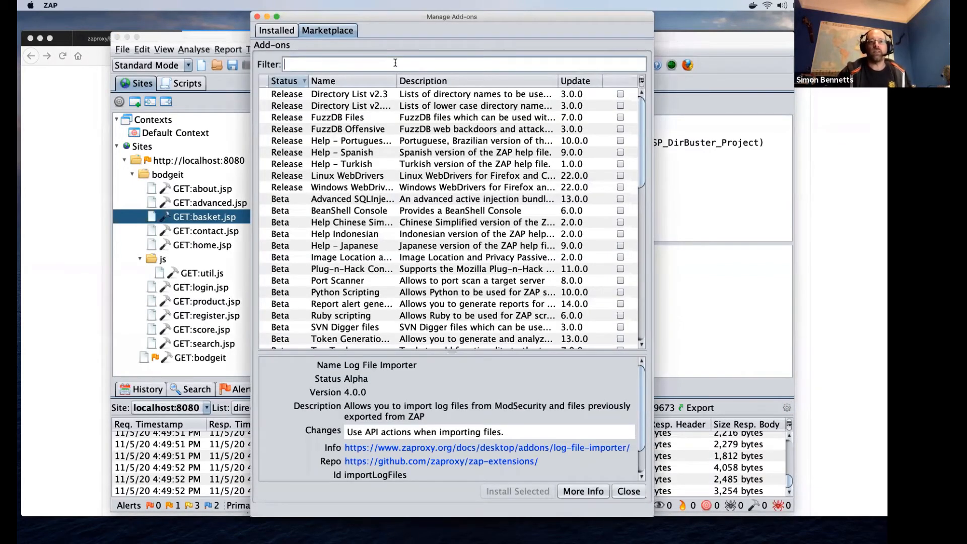
{"action": "type", "text": "force"}
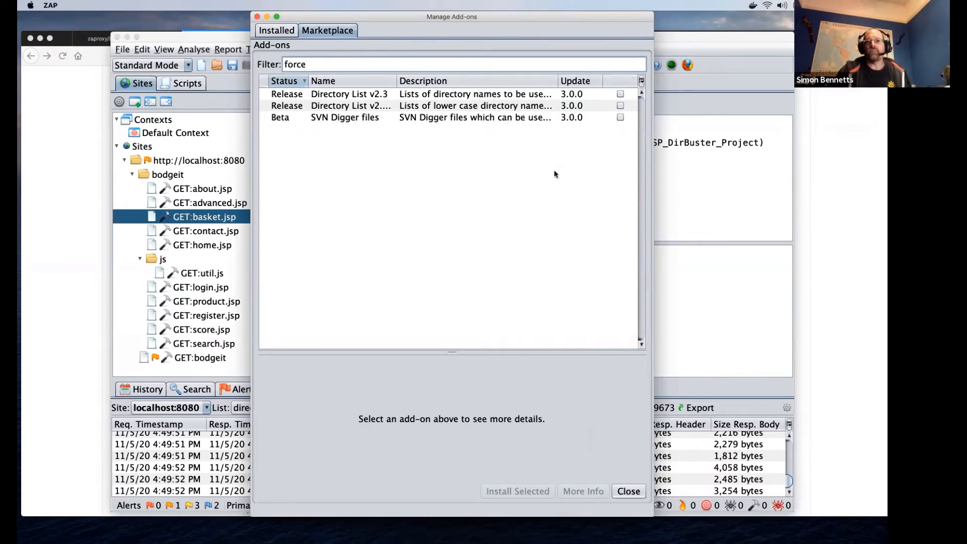
{"action": "left_click", "coordinate": [419, 95]}
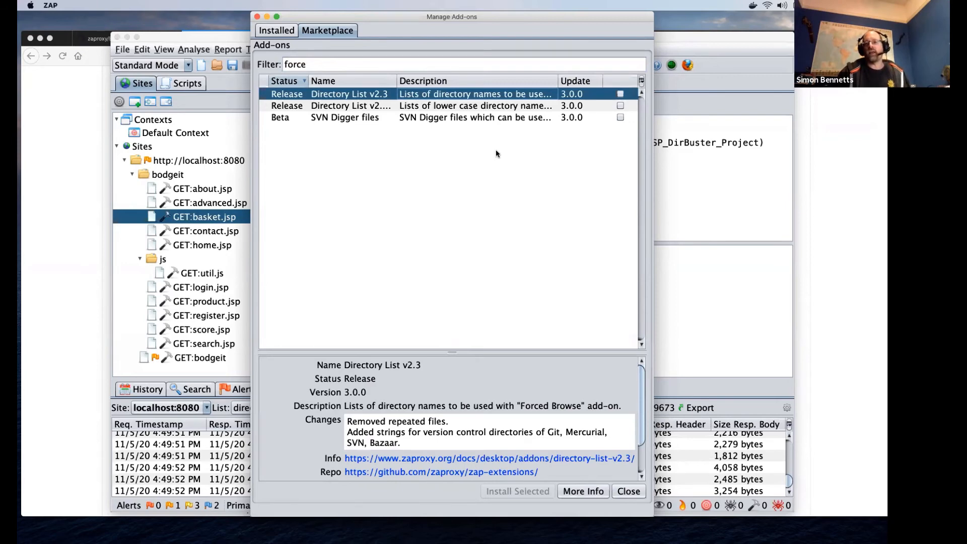
{"action": "key", "text": "Down"}
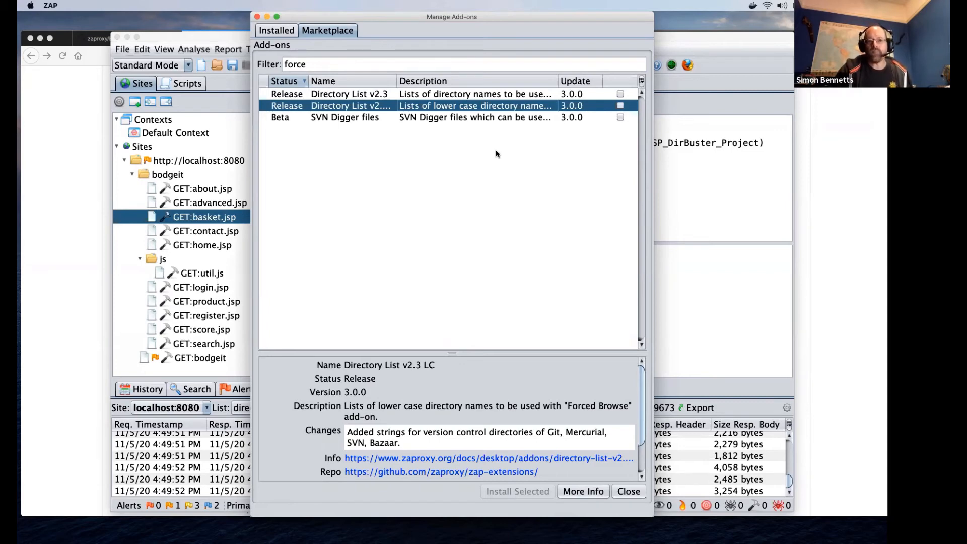
{"action": "key", "text": "Up"}
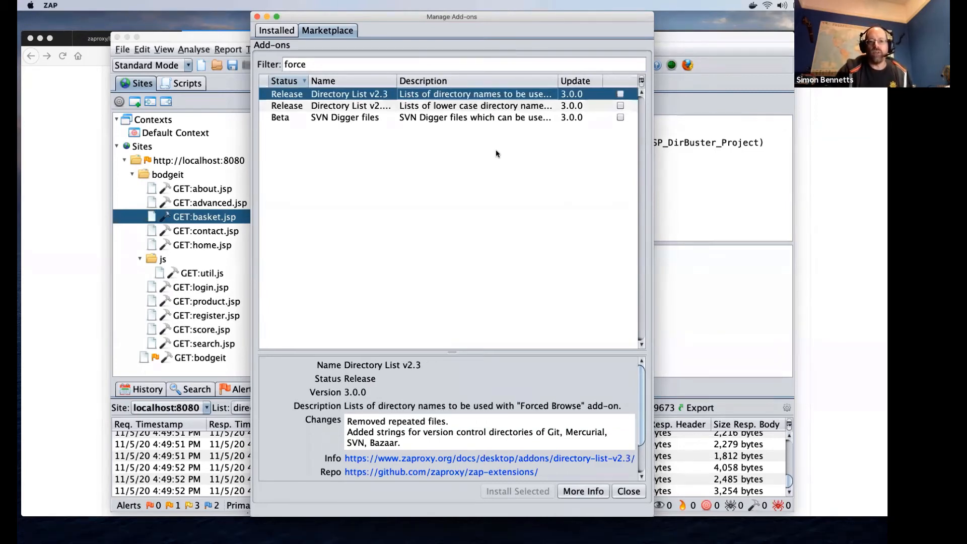
{"action": "key", "text": "Down"}
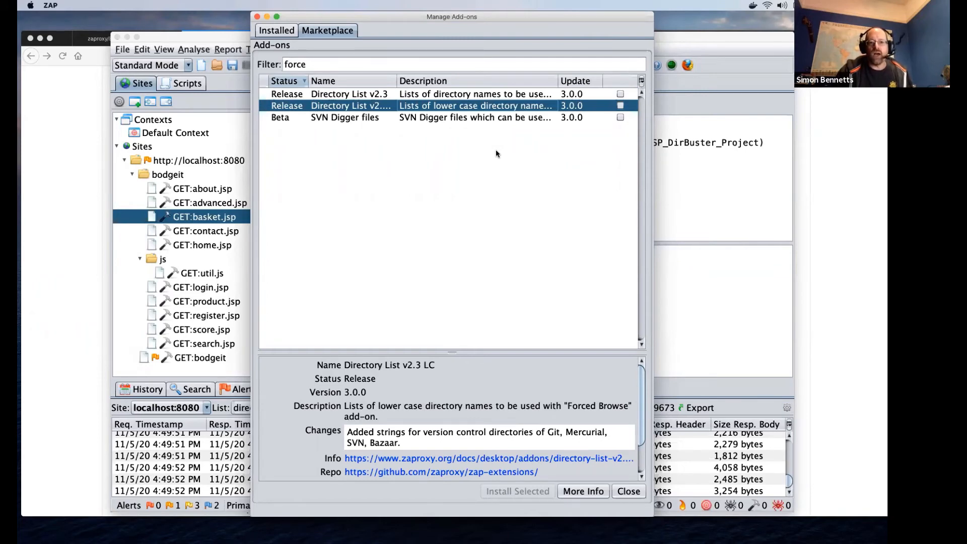
{"action": "key", "text": "Down"}
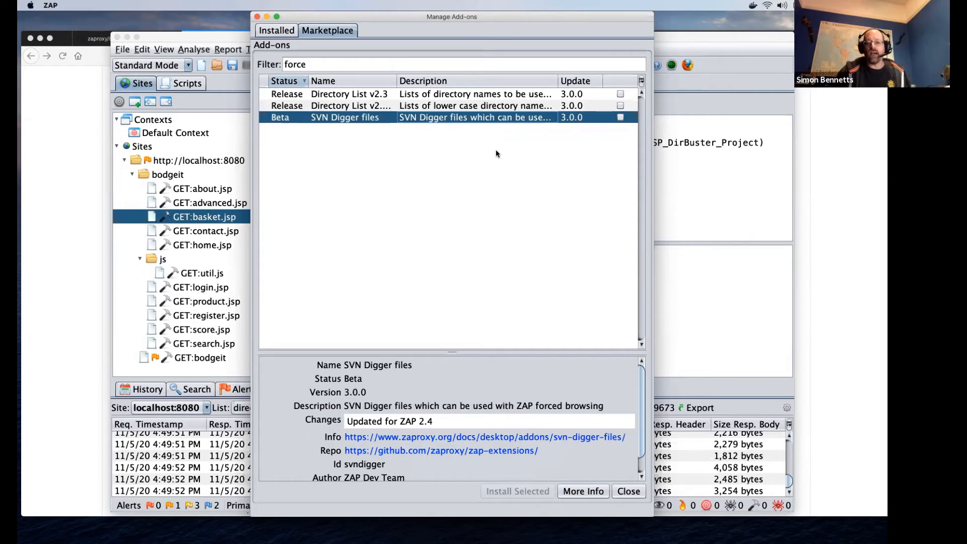
{"action": "scroll", "coordinate": [539, 412], "scroll_direction": "down", "scroll_amount": 1}
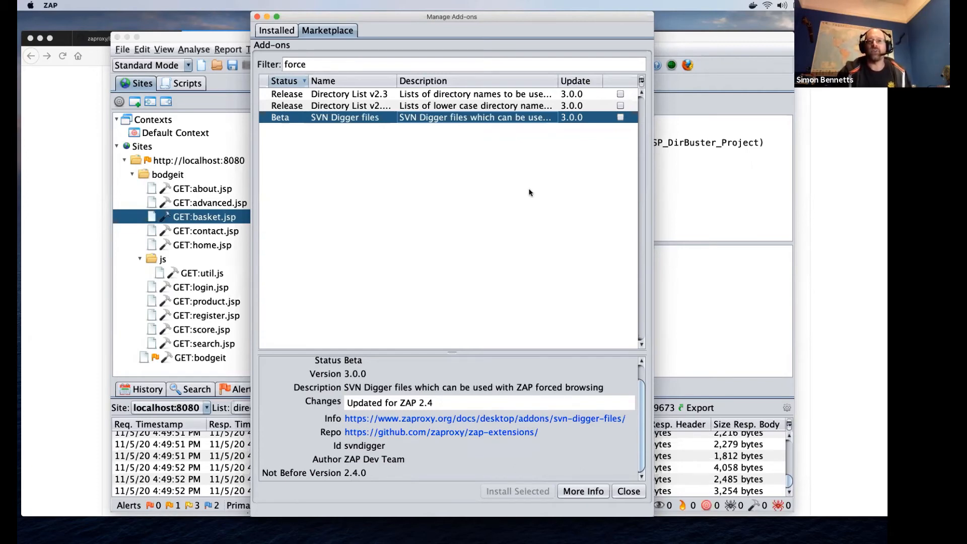
{"action": "key", "text": "Up"}
{"action": "key", "text": "Up"}
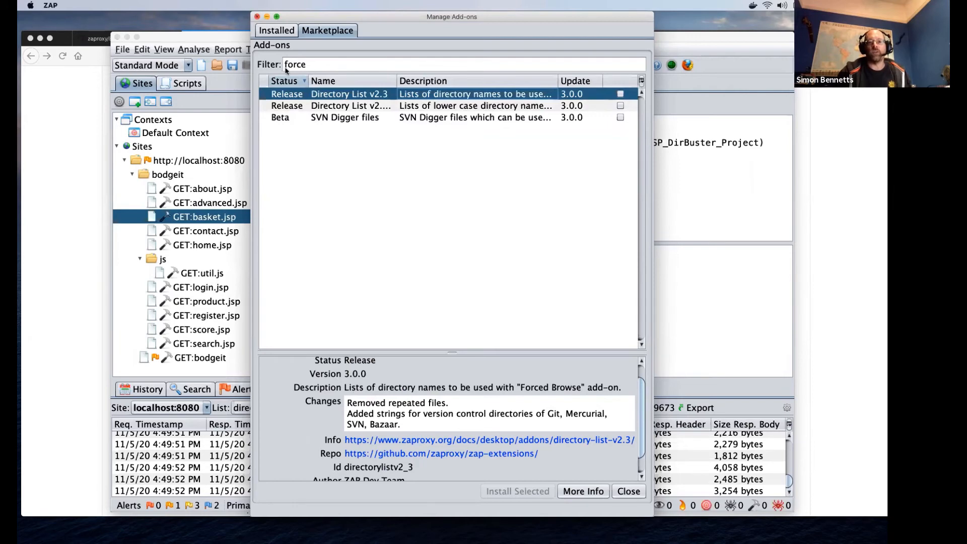
{"action": "left_click", "coordinate": [257, 17]}
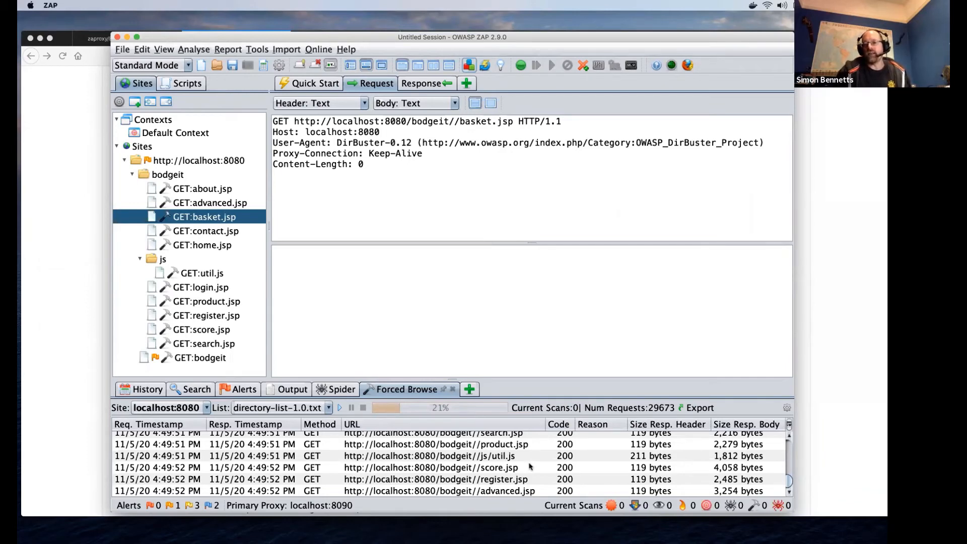
{"action": "scroll", "coordinate": [529, 468], "scroll_direction": "up", "scroll_amount": 5}
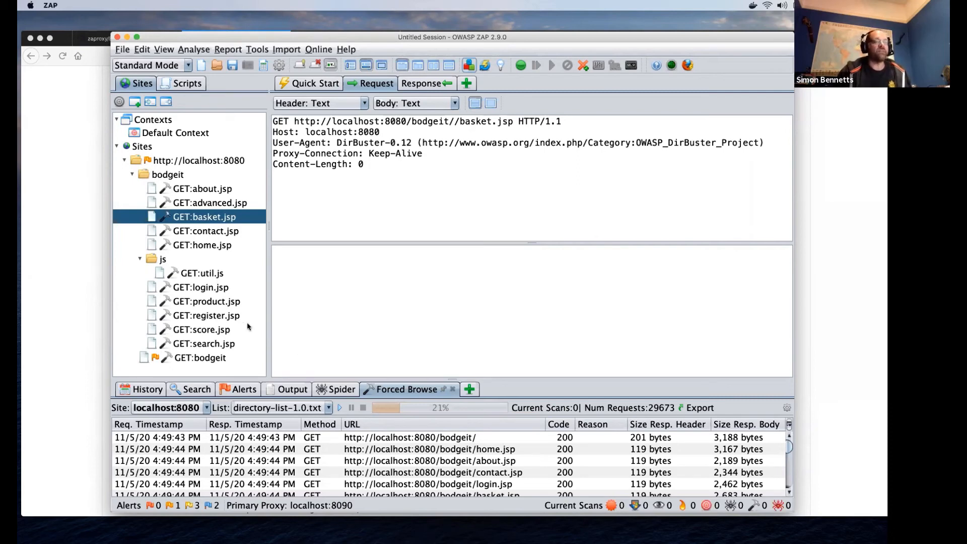
- Switch to Firefox and browse the zap-extensions repository's addOns directory to the bruteforce folder
{"action": "left_click", "coordinate": [86, 151]}
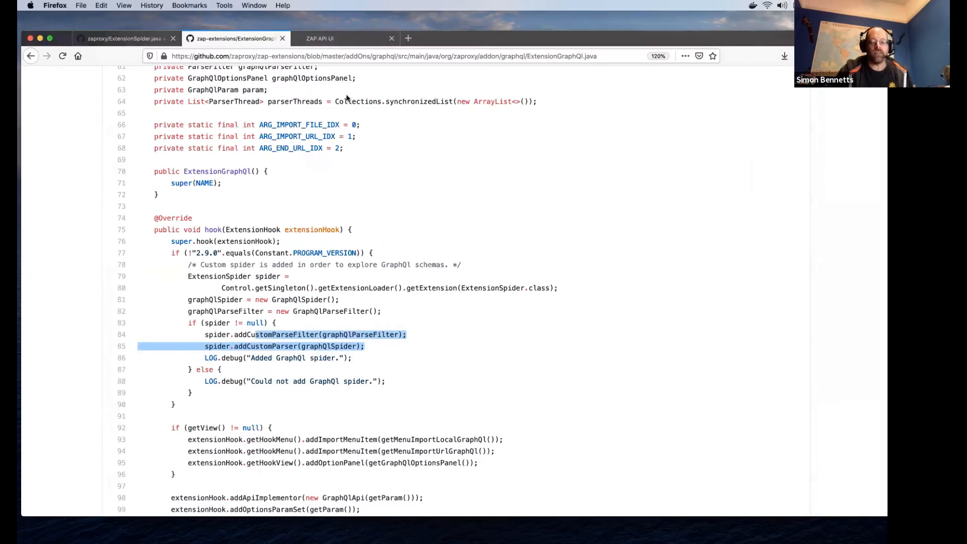
{"action": "scroll", "coordinate": [244, 95], "scroll_direction": "up", "scroll_amount": 20}
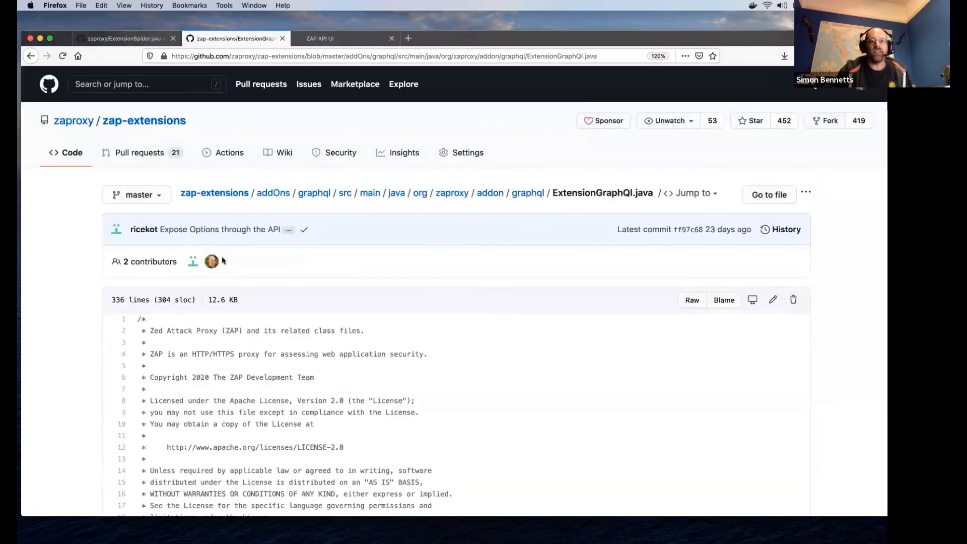
{"action": "left_click", "coordinate": [282, 194]}
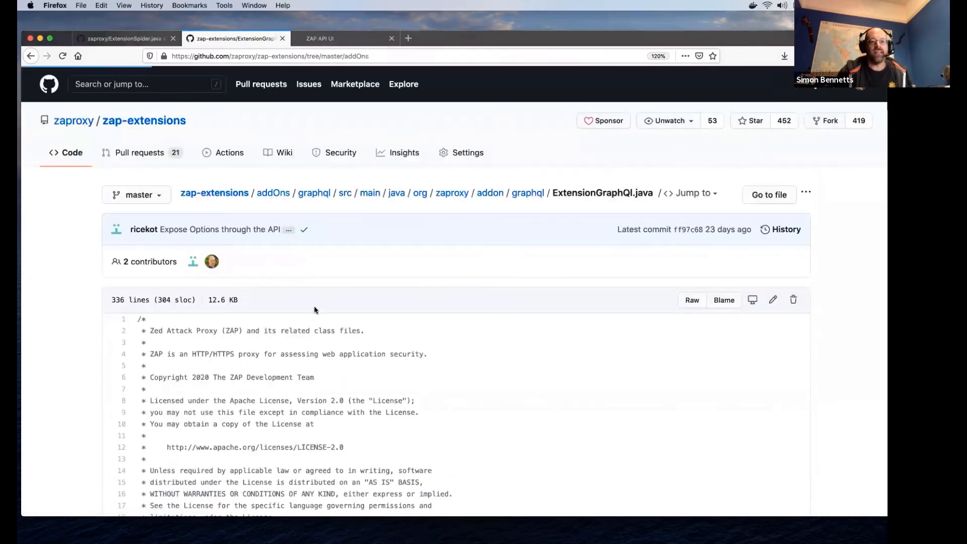
{"action": "scroll", "coordinate": [314, 308], "scroll_direction": "down", "scroll_amount": 2}
{"action": "scroll", "coordinate": [314, 308], "scroll_direction": "down", "scroll_amount": 2}
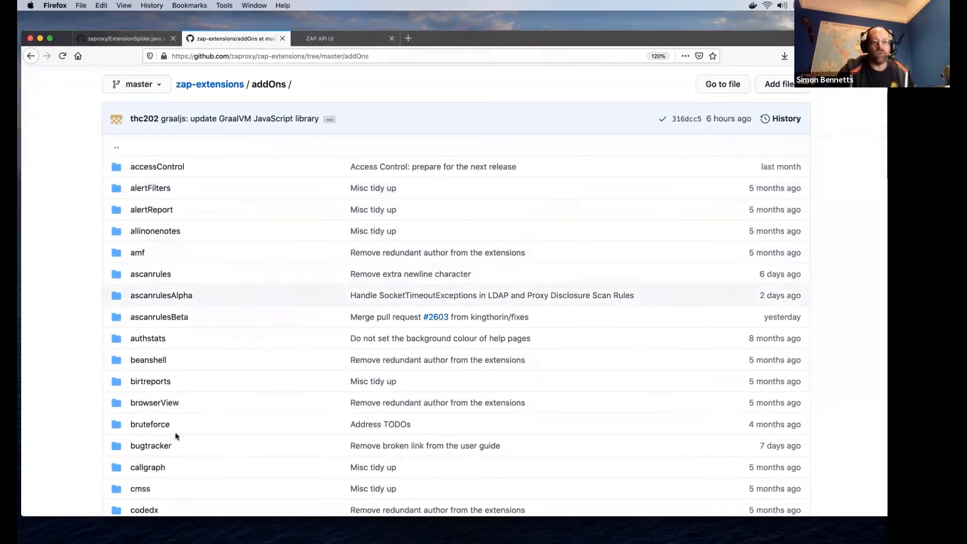
{"action": "left_click", "coordinate": [158, 422]}
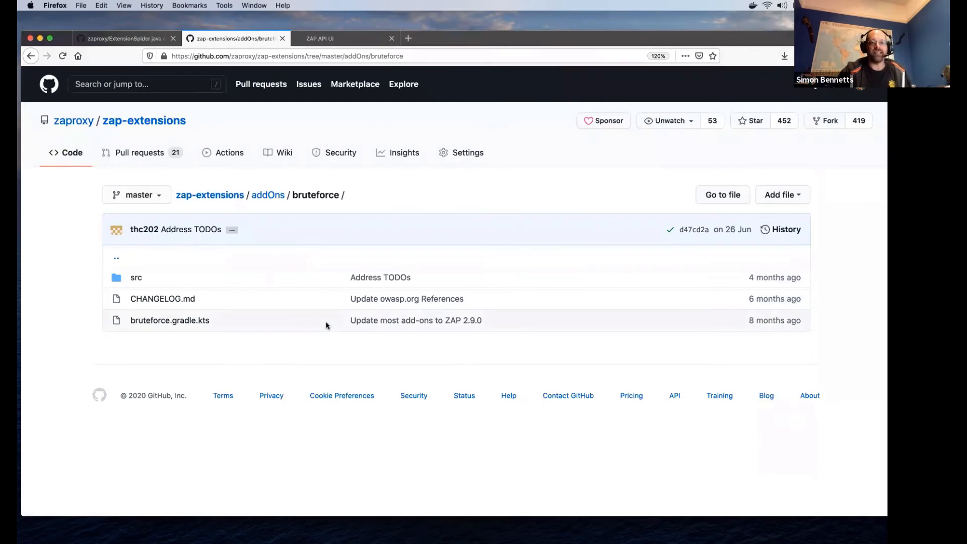
- Browse the bruteforce source to src/main/java/com/sittinglittleduck/DirBuster and examine its Java files
{"action": "left_click", "coordinate": [143, 284]}
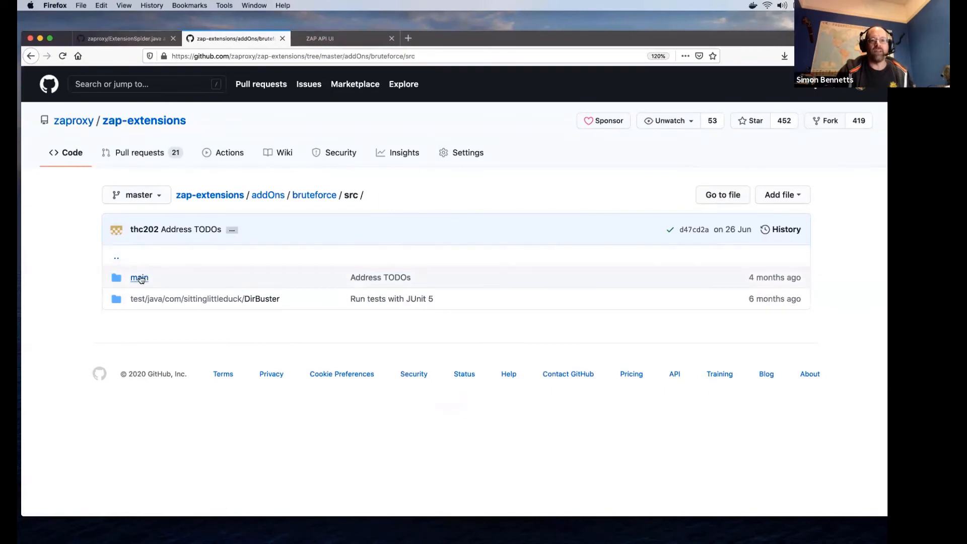
{"action": "left_click", "coordinate": [252, 300]}
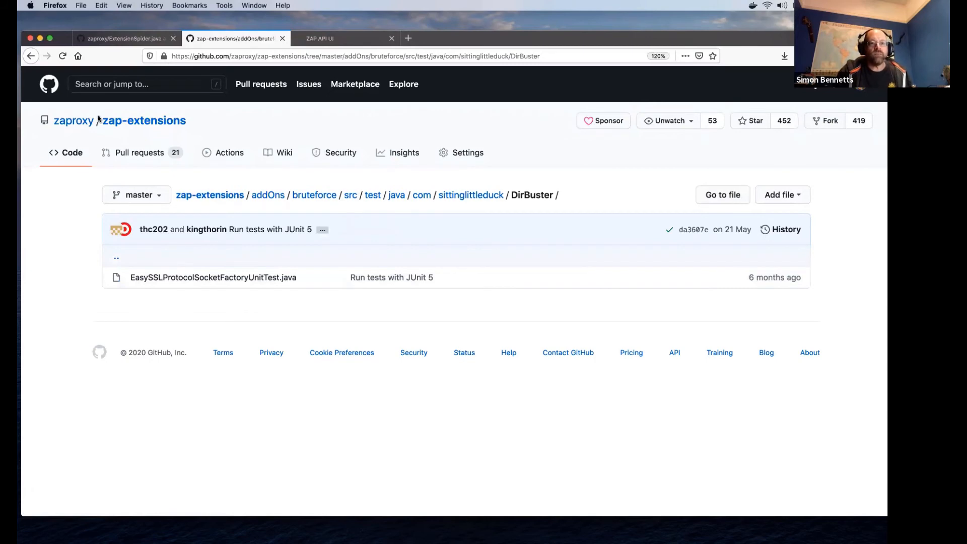
{"action": "left_click", "coordinate": [31, 55]}
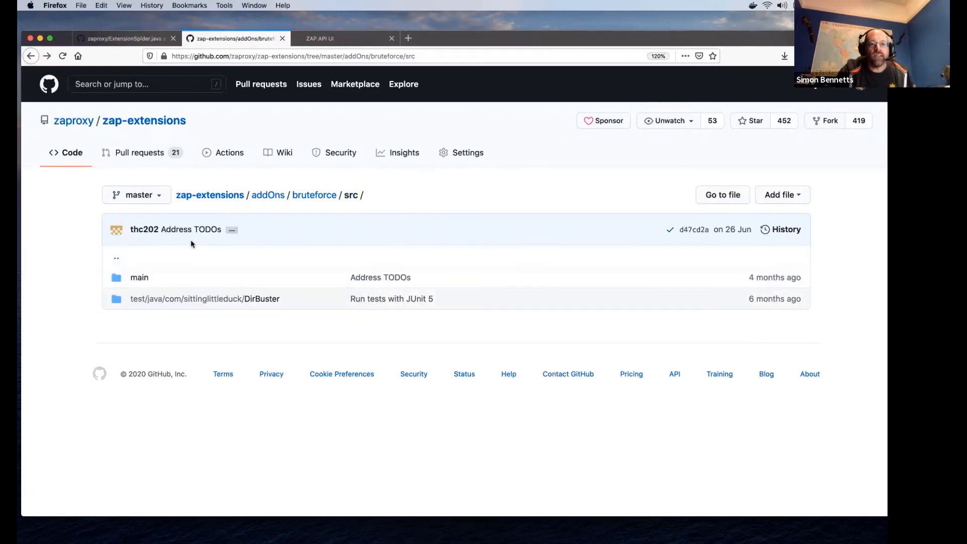
{"action": "left_click", "coordinate": [147, 276]}
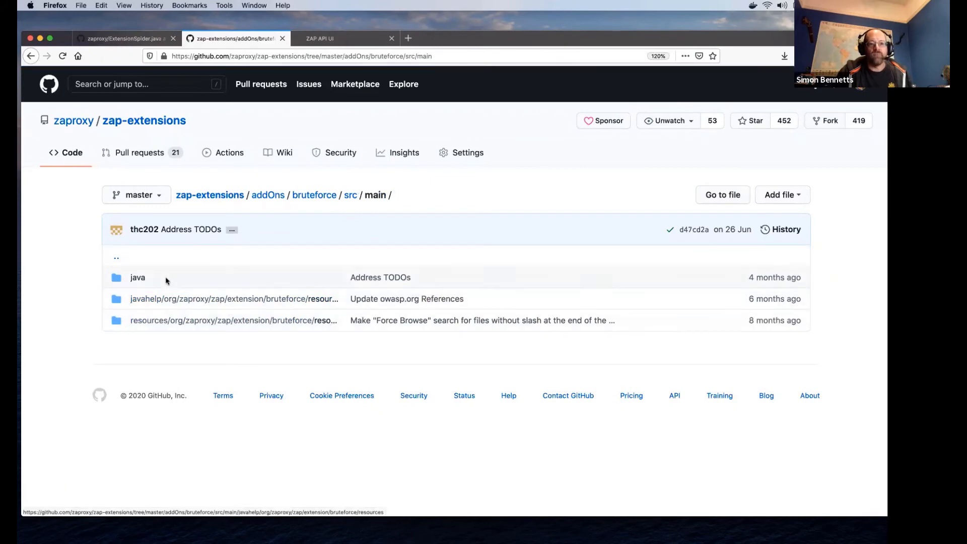
{"action": "left_click", "coordinate": [143, 279]}
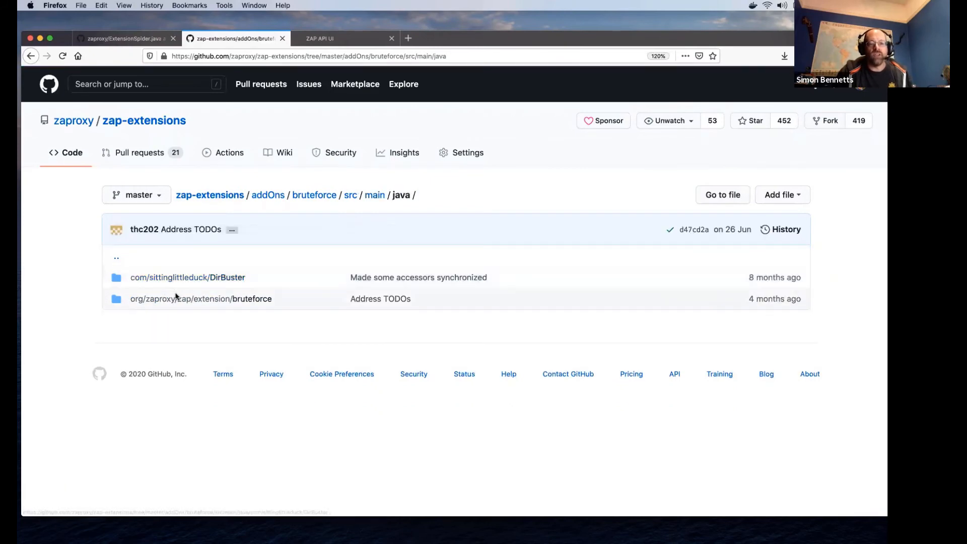
{"action": "left_click", "coordinate": [179, 278]}
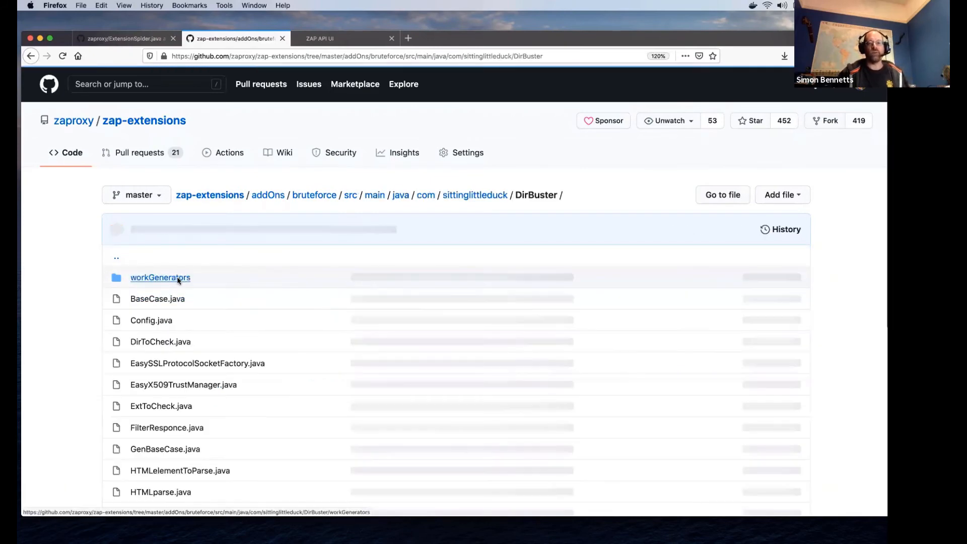
{"action": "scroll", "coordinate": [179, 281], "scroll_direction": "down", "scroll_amount": 6}
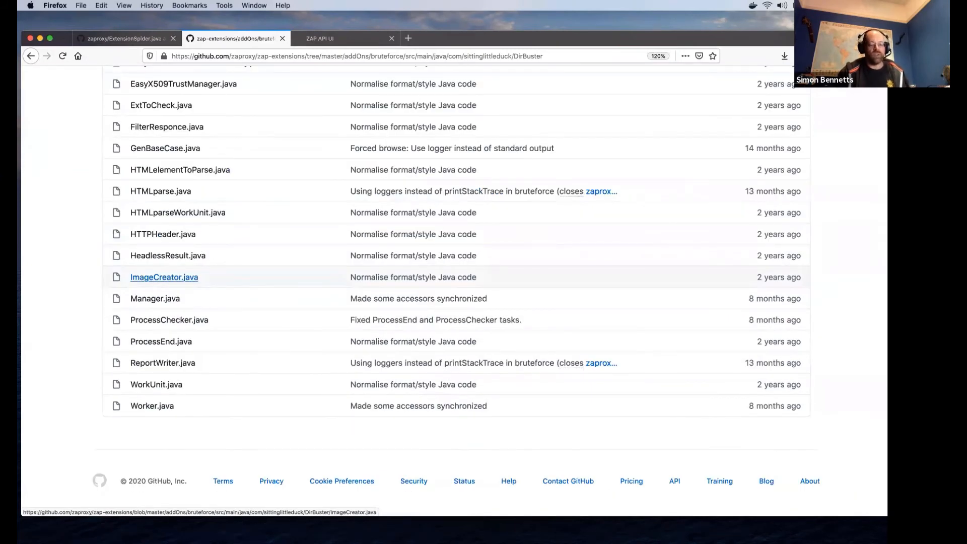
- Examine the Java files in the org/zaproxy/zap/extension/bruteforce package and switch back to ZAP
{"action": "key", "text": "super+bracketleft"}
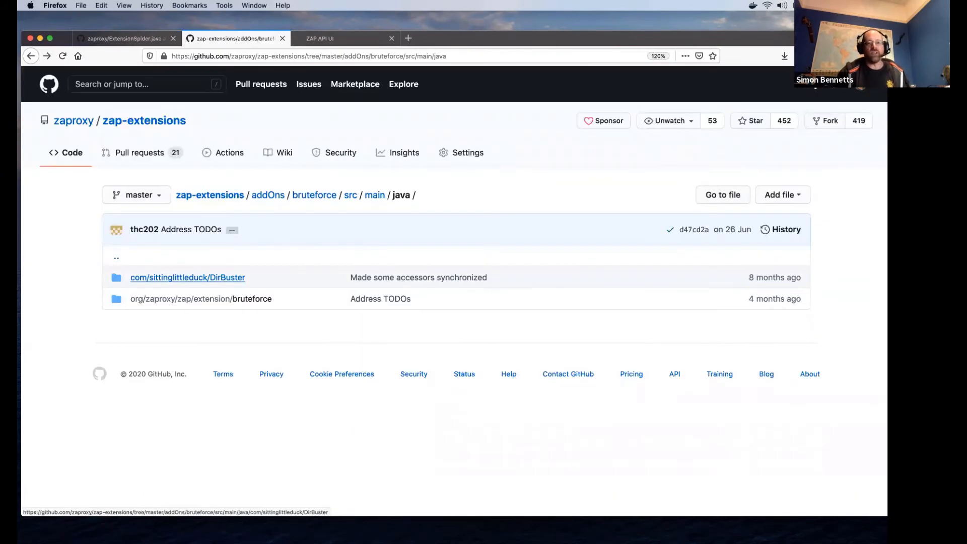
{"action": "left_click", "coordinate": [188, 301]}
{"action": "scroll", "coordinate": [258, 322], "scroll_direction": "down", "scroll_amount": 1}
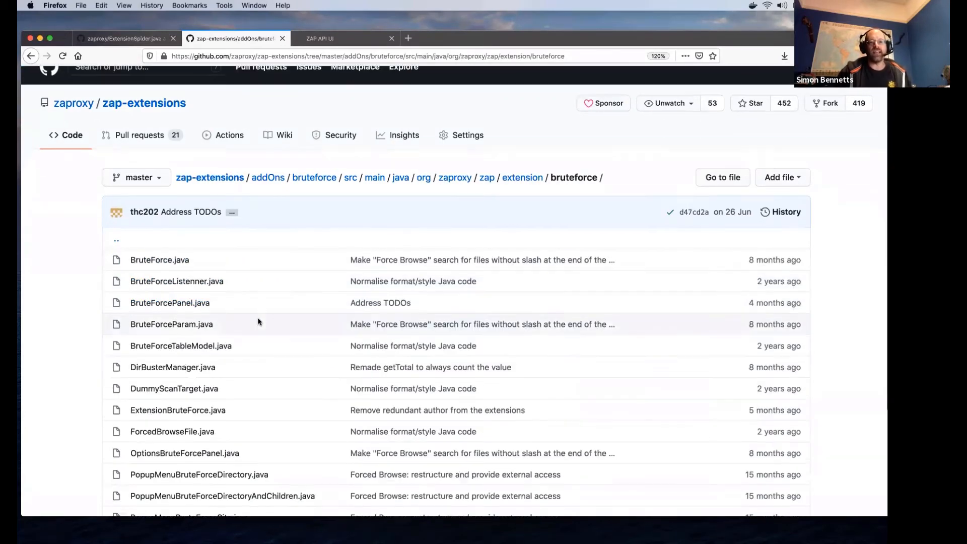
{"action": "scroll", "coordinate": [258, 322], "scroll_direction": "down", "scroll_amount": 5}
{"action": "scroll", "coordinate": [257, 322], "scroll_direction": "up", "scroll_amount": 1}
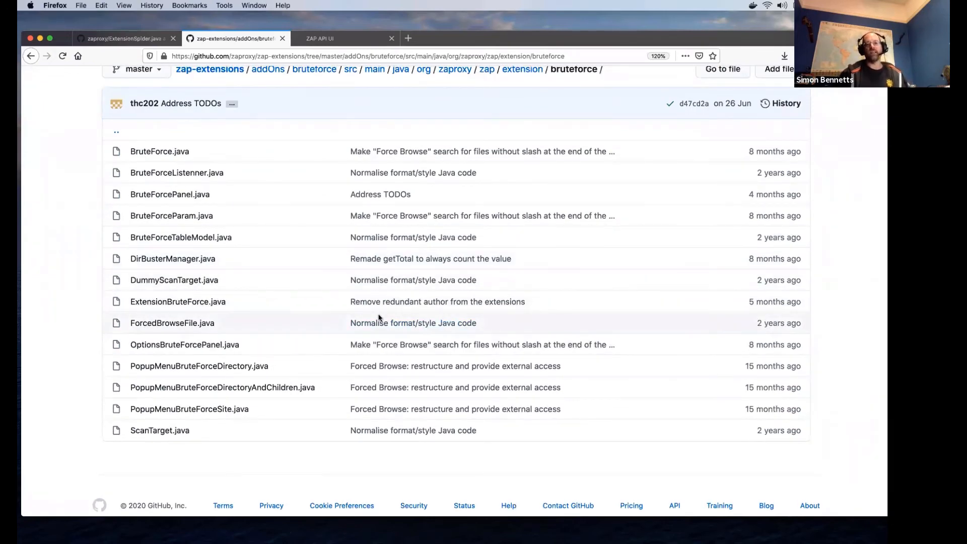
{"action": "key", "text": "super+Tab"}
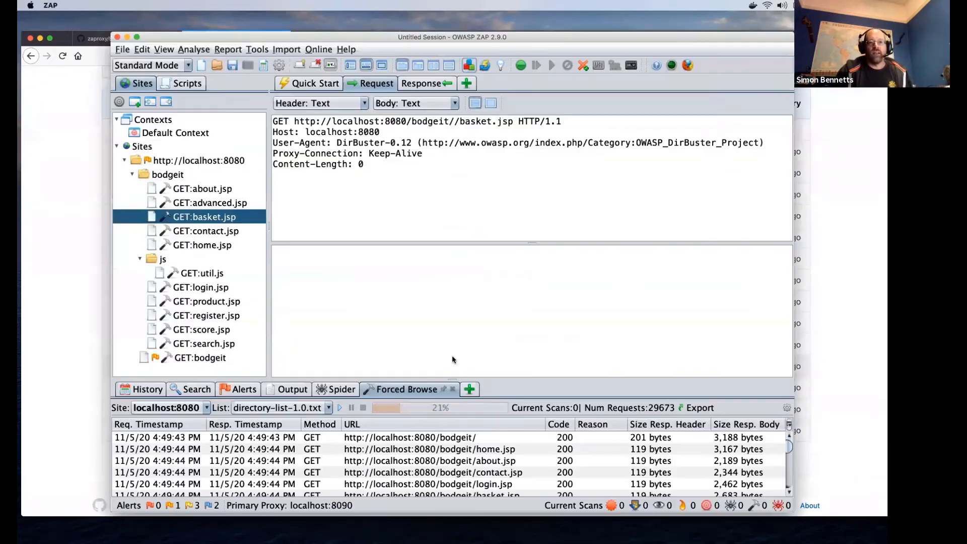